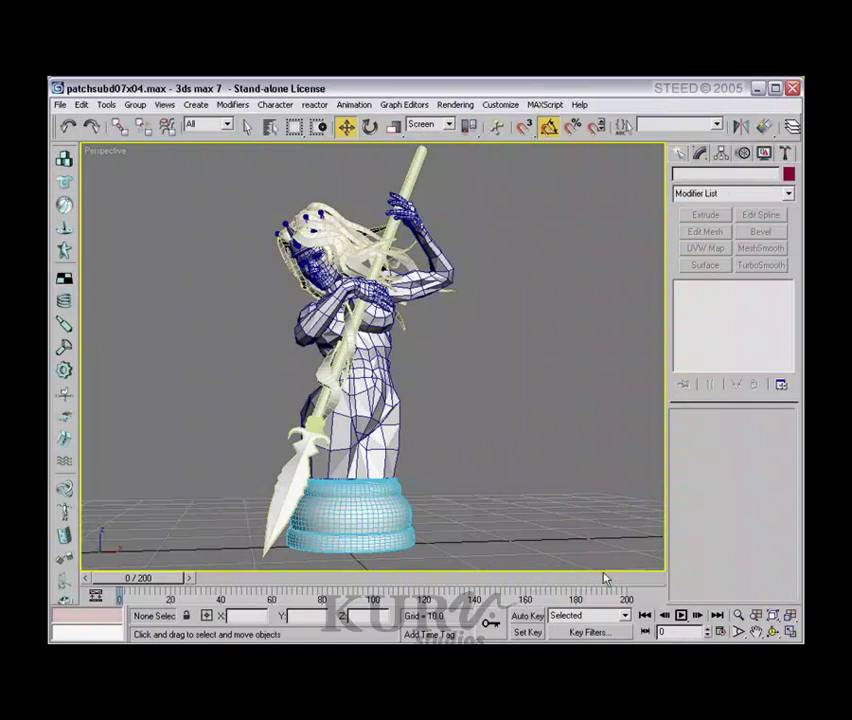
Examine the low-poly queen figure, its hair and the spear from several angles
alt+middle_drag(493, 354, 401, 345)
middle_drag(339, 308, 346, 349)
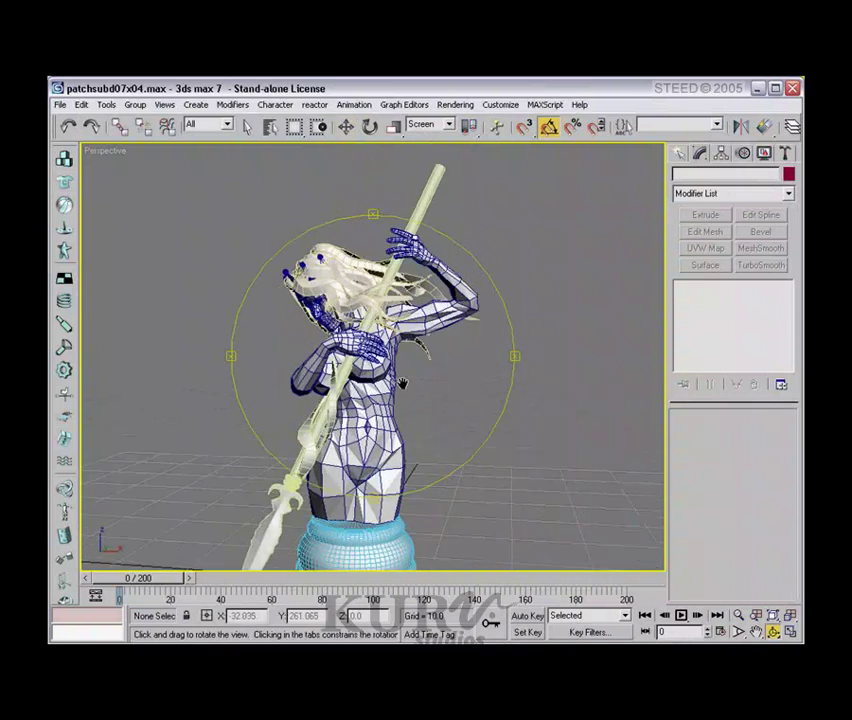
scroll(346, 349, up, 3)
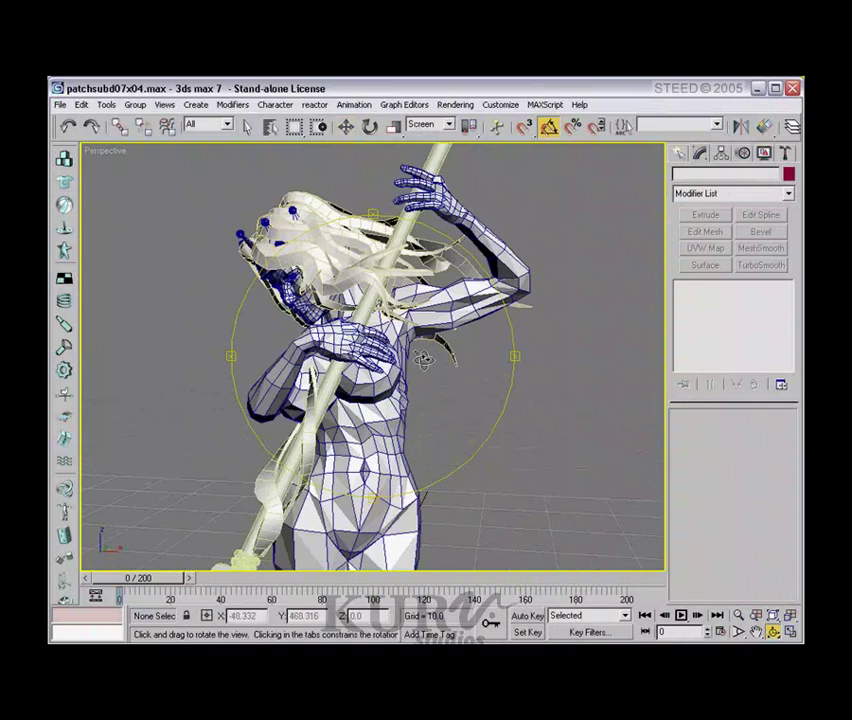
alt+middle_drag(427, 356, 339, 345)
scroll(338, 361, down, 4)
alt+middle_drag(410, 373, 510, 361)
middle_drag(408, 336, 422, 357)
scroll(422, 357, up, 3)
right_click(580, 297)
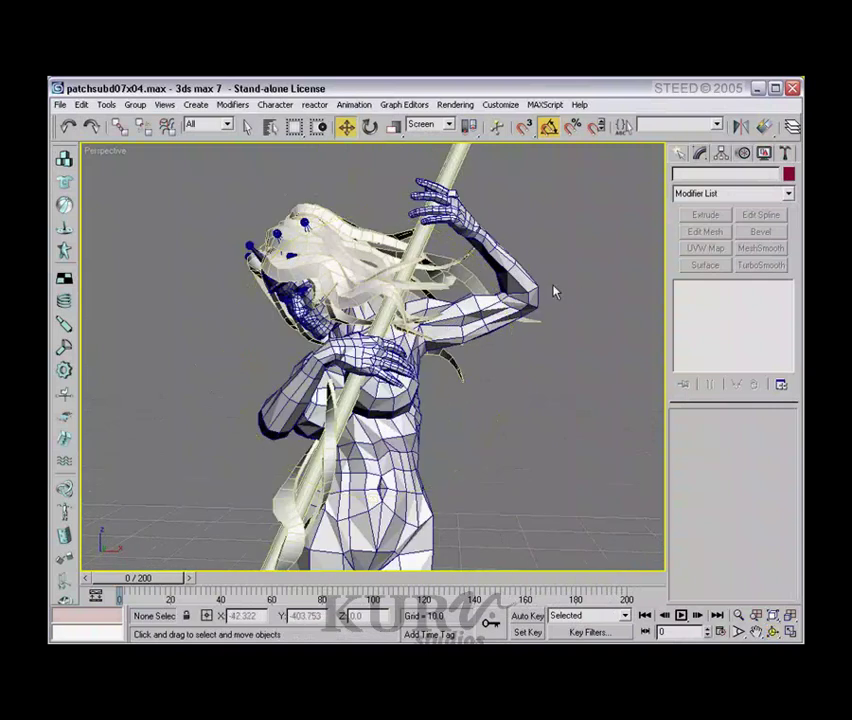
Select the queen body, turn on its MeshSmooth modifier and inspect the smoothed figure from several angles
click(530, 298)
alt+middle_drag(552, 304, 527, 274)
key(ctrl+r)
drag(388, 310, 419, 335)
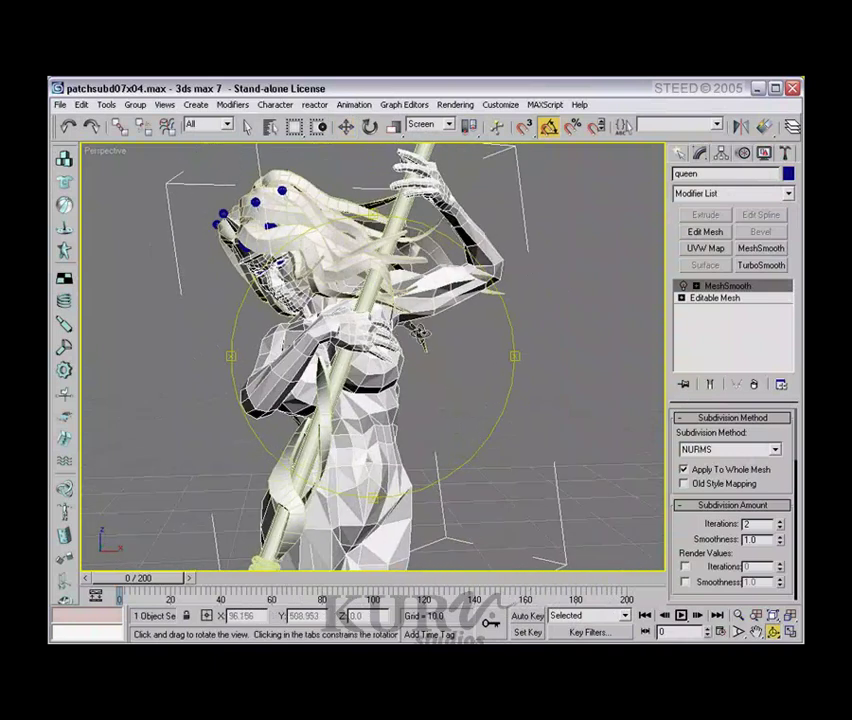
click(685, 287)
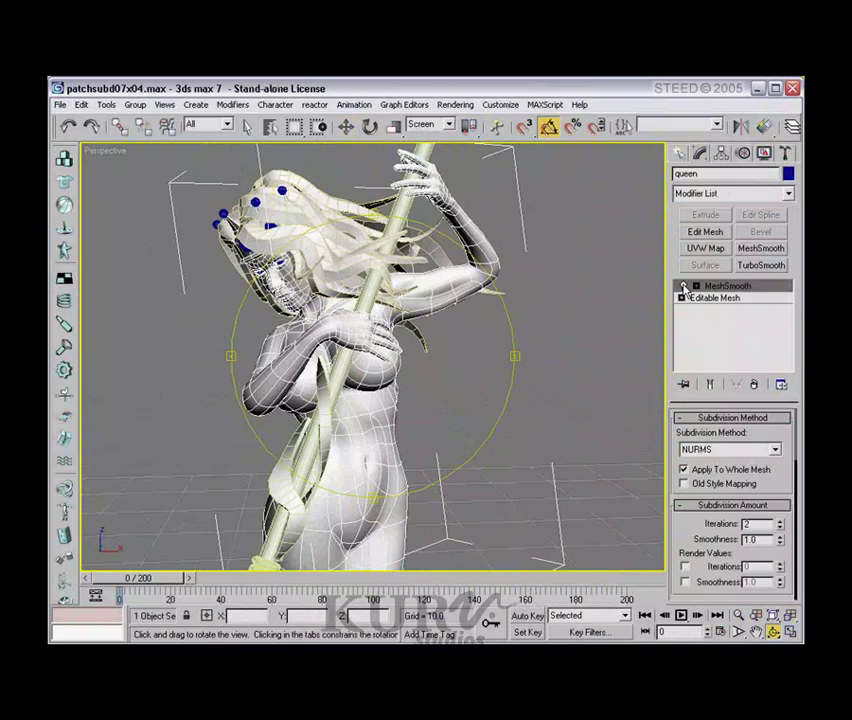
mouse_move(442, 325)
mouse_down()
mouse_move(481, 335)
mouse_move(462, 320)
mouse_move(431, 340)
mouse_move(443, 355)
mouse_move(396, 332)
mouse_move(540, 392)
mouse_up()
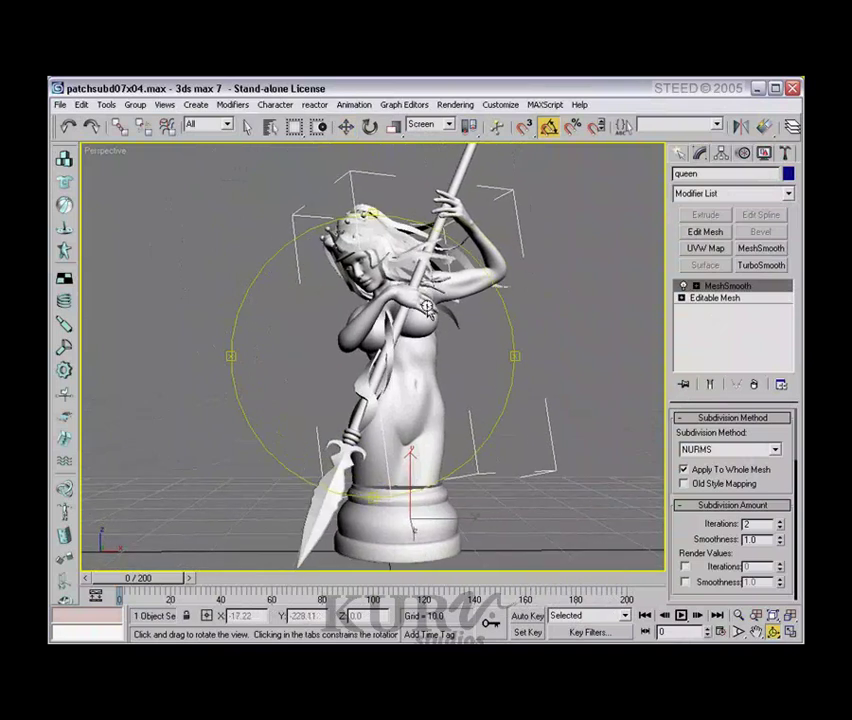
scroll(427, 308, up, 3)
drag(427, 308, 408, 336)
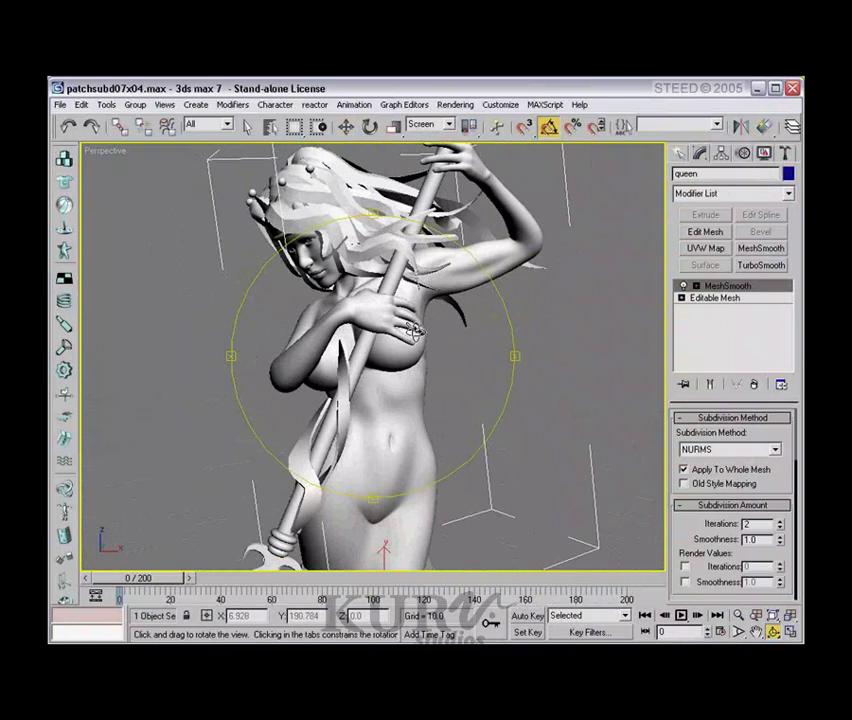
scroll(415, 331, down, 3)
drag(433, 344, 453, 329)
key(w)
Select the hair group and examine its strands around the crown, face and spear
click(373, 248)
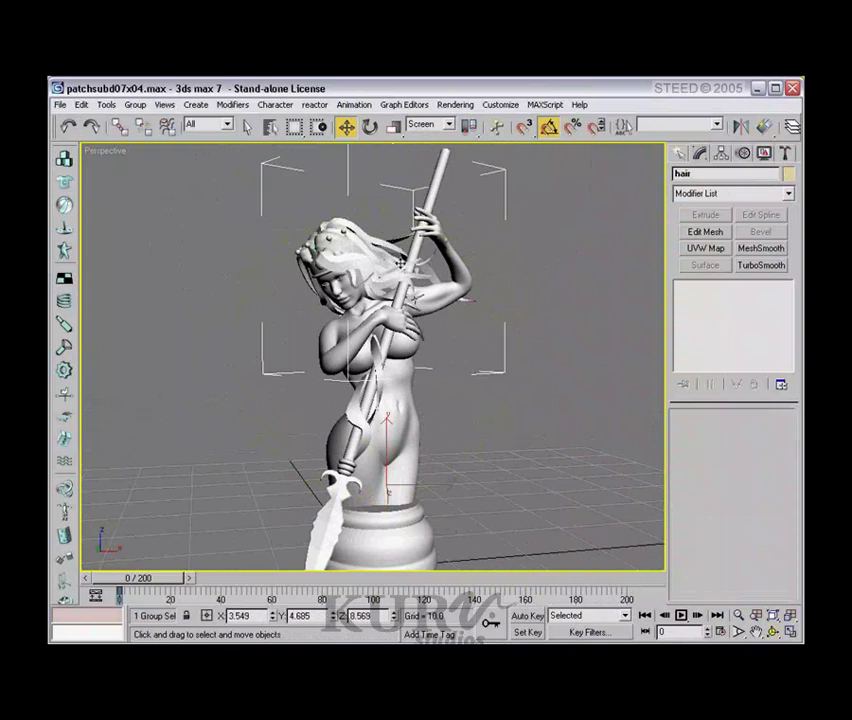
middle_drag(381, 251, 377, 296)
scroll(377, 296, up, 3)
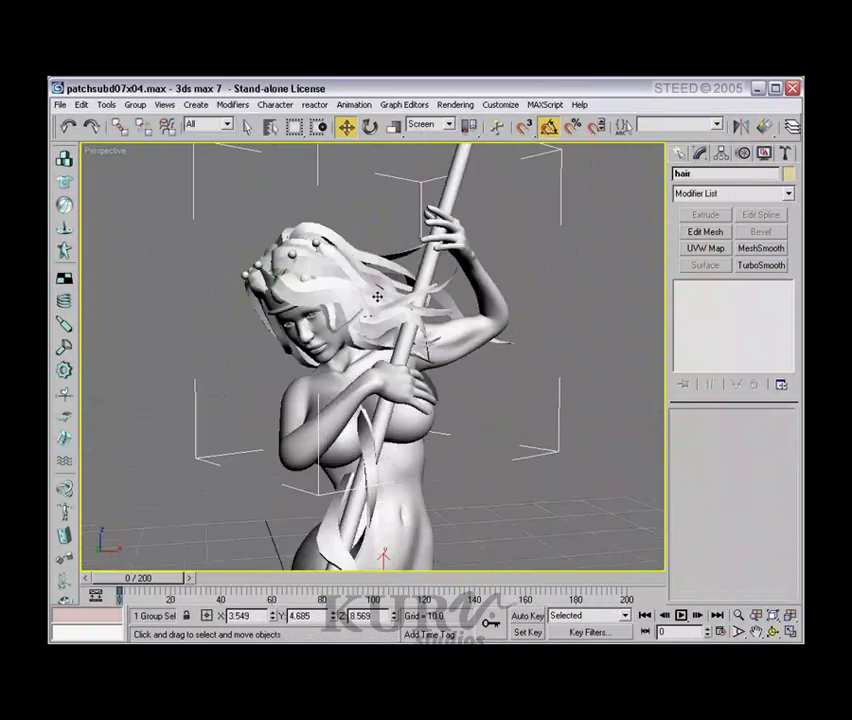
key(ctrl+r)
drag(395, 310, 260, 326)
alt+middle_drag(259, 324, 280, 287)
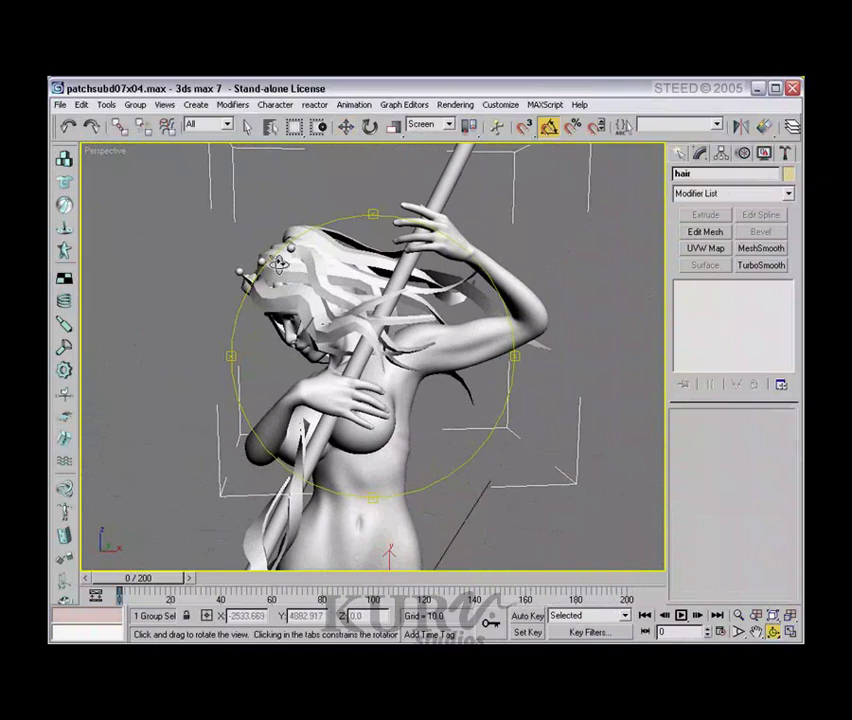
alt+middle_drag(333, 337, 424, 300)
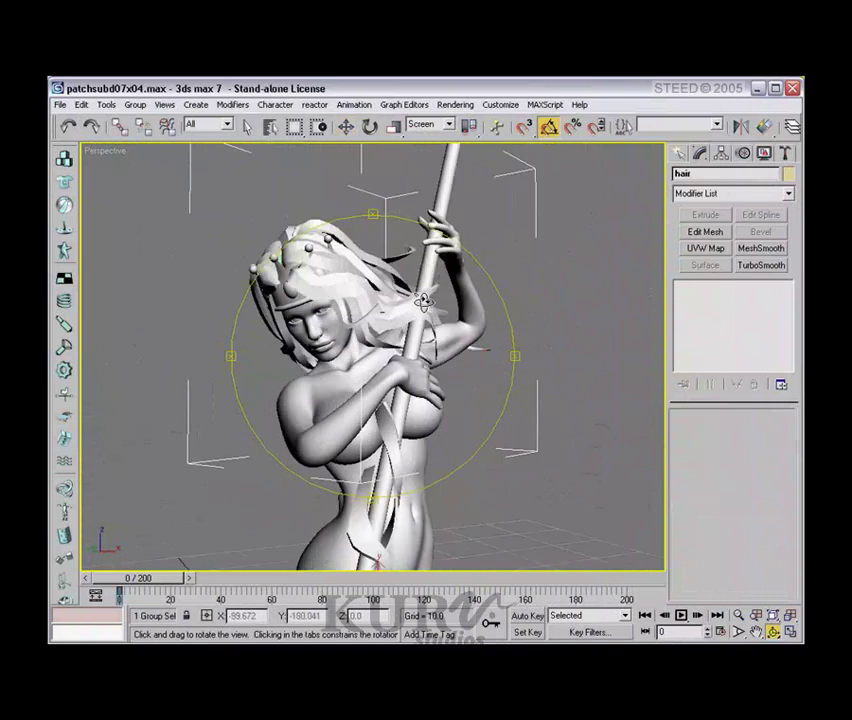
right_click(461, 429)
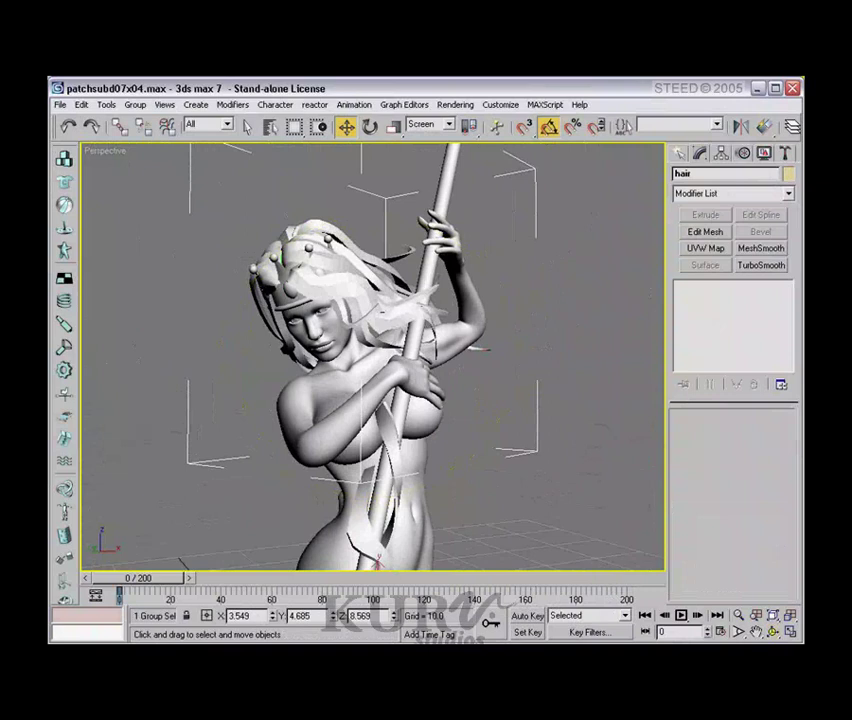
Study the sculpted hair of the statues in the reference image patchsubd02.jpg, and close the image
key(alt+Tab)
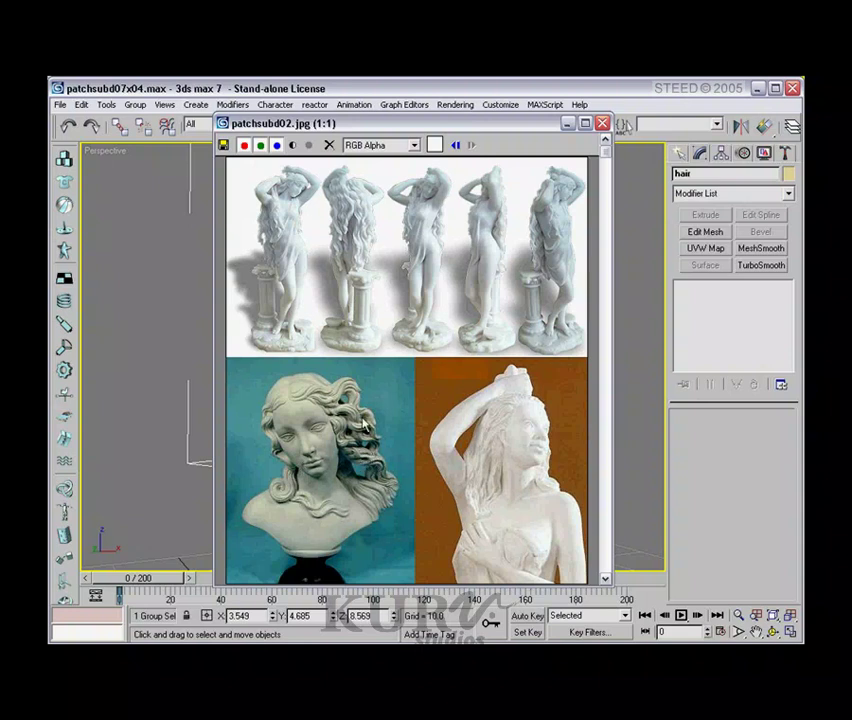
click(602, 123)
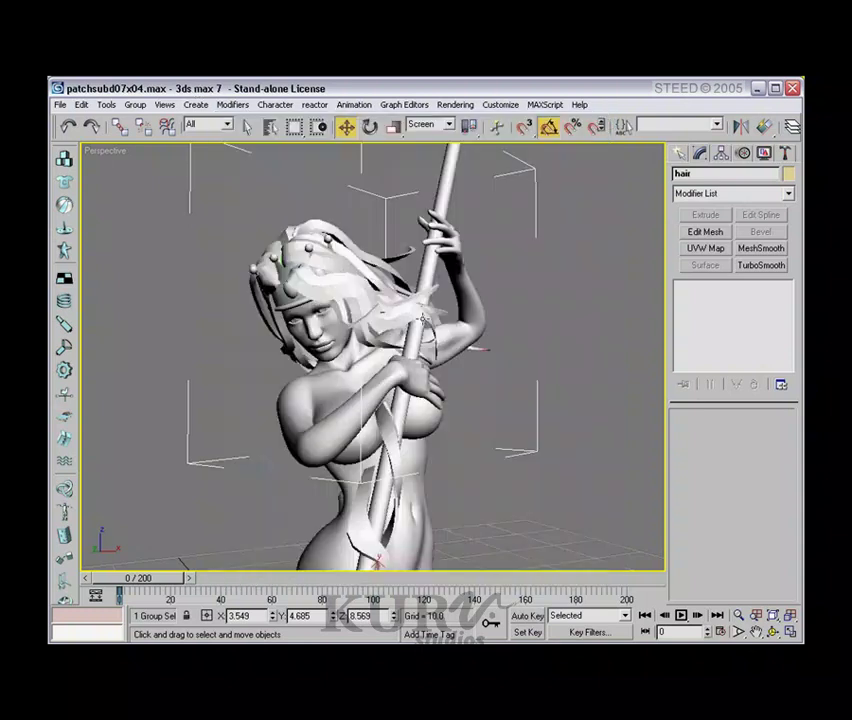
key(ctrl+r)
mouse_move(421, 319)
mouse_down()
mouse_move(370, 320)
mouse_move(424, 333)
mouse_move(418, 310)
mouse_up()
key(w)
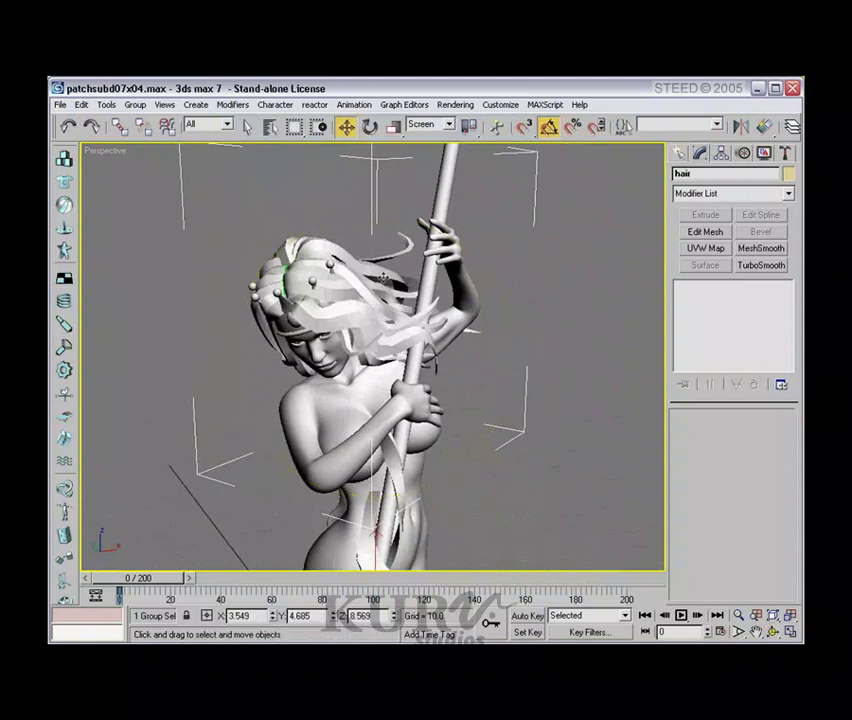
Deselect the hair group and examine how the strands flow around the head, spear and raised arm
key(ctrl+r)
drag(436, 322, 507, 392)
key(w)
mouse_move(517, 393)
middle_down()
mouse_move(521, 367)
mouse_move(514, 411)
mouse_move(520, 380)
middle_up()
click(520, 380)
middle_drag(497, 447, 418, 365)
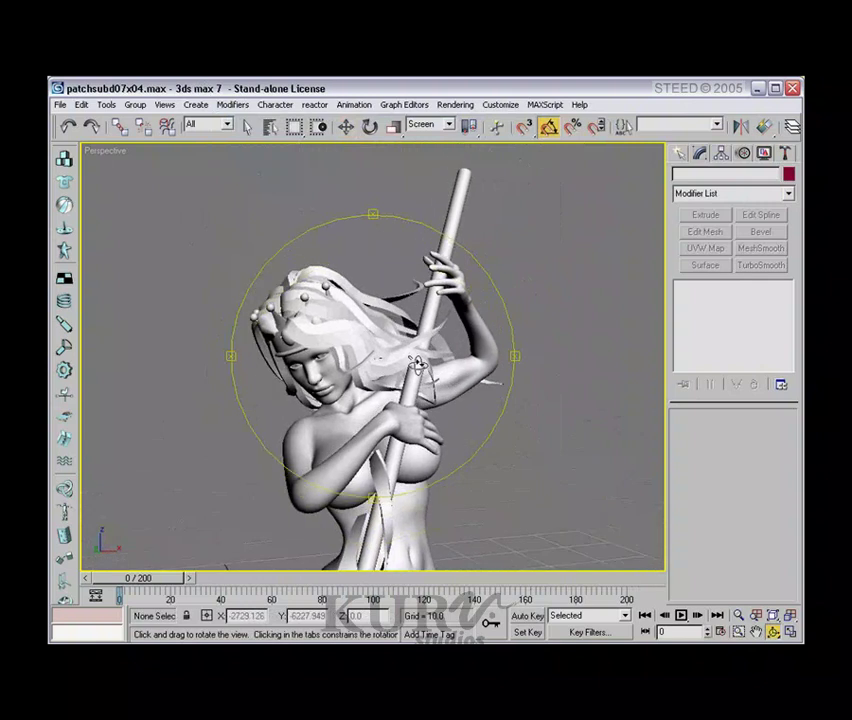
scroll(416, 362, up, 3)
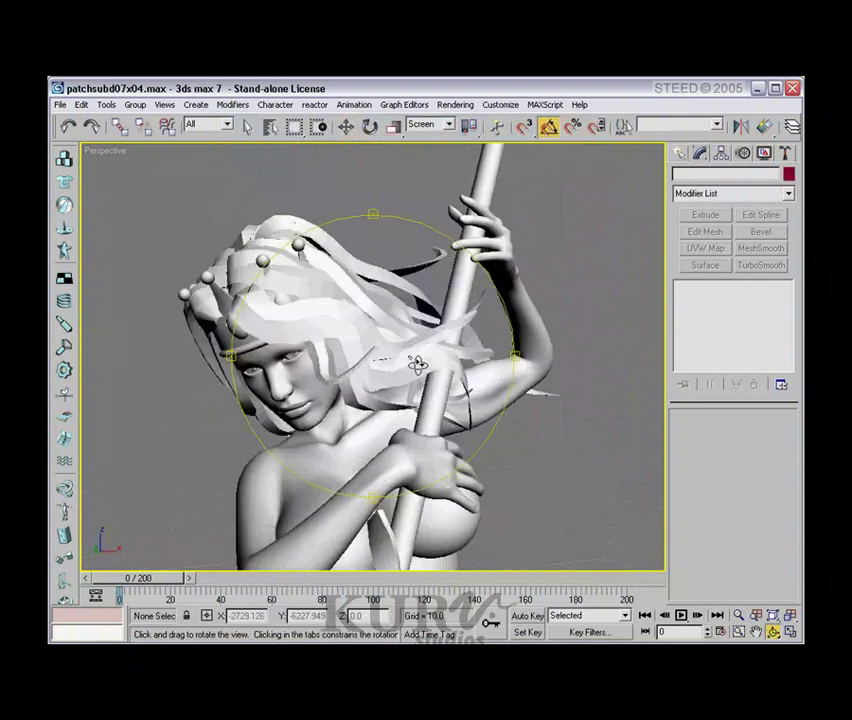
key(w)
key(alt+z)
drag(415, 373, 423, 408)
key(ctrl+r)
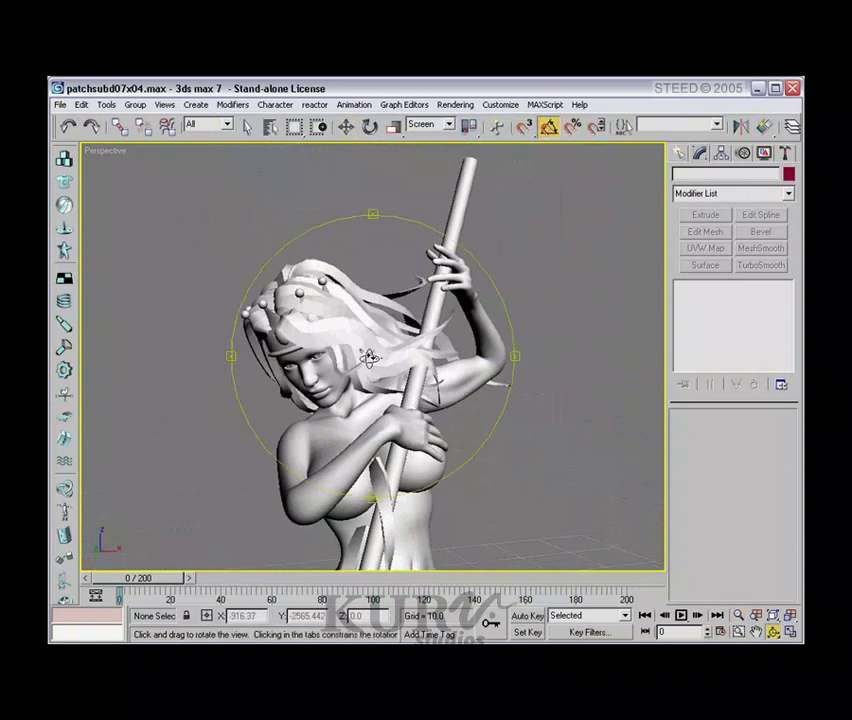
mouse_move(368, 376)
alt+middle_down()
mouse_move(328, 382)
mouse_move(321, 374)
mouse_move(330, 366)
mouse_move(352, 373)
mouse_move(504, 356)
mouse_move(465, 348)
mouse_move(358, 364)
alt+middle_up()
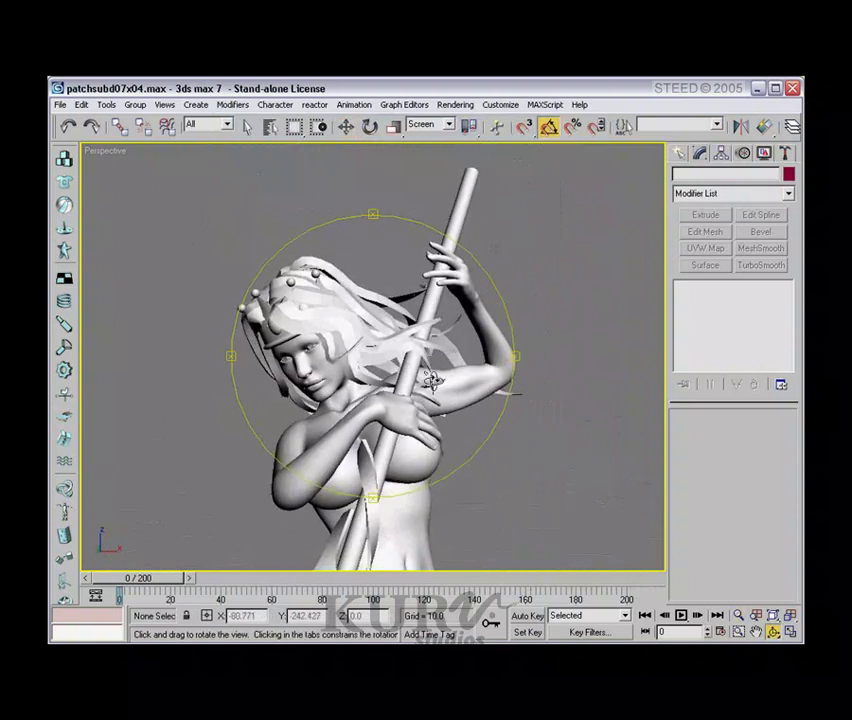
key(w)
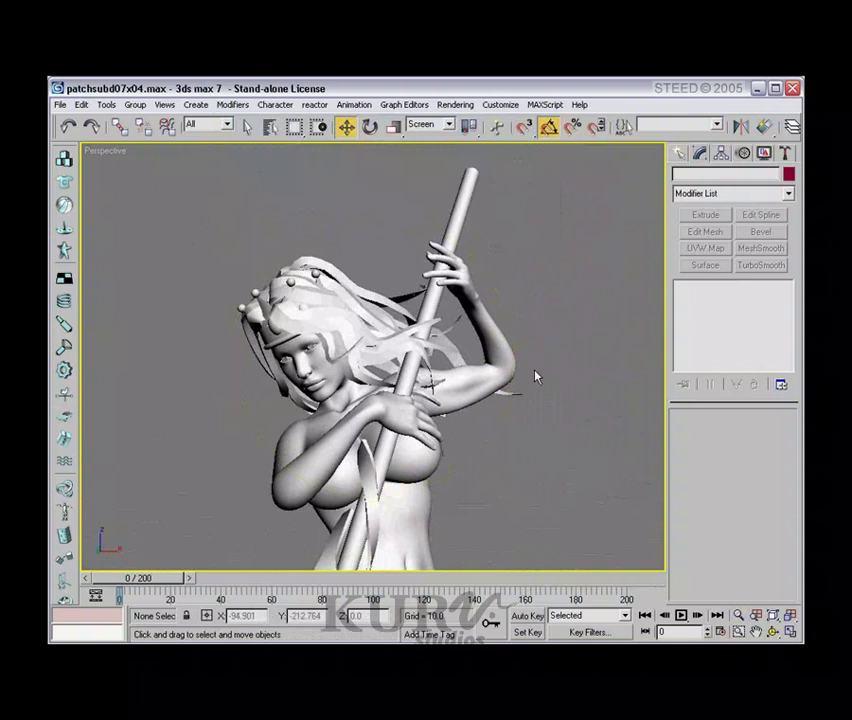
middle_drag(530, 367, 522, 338)
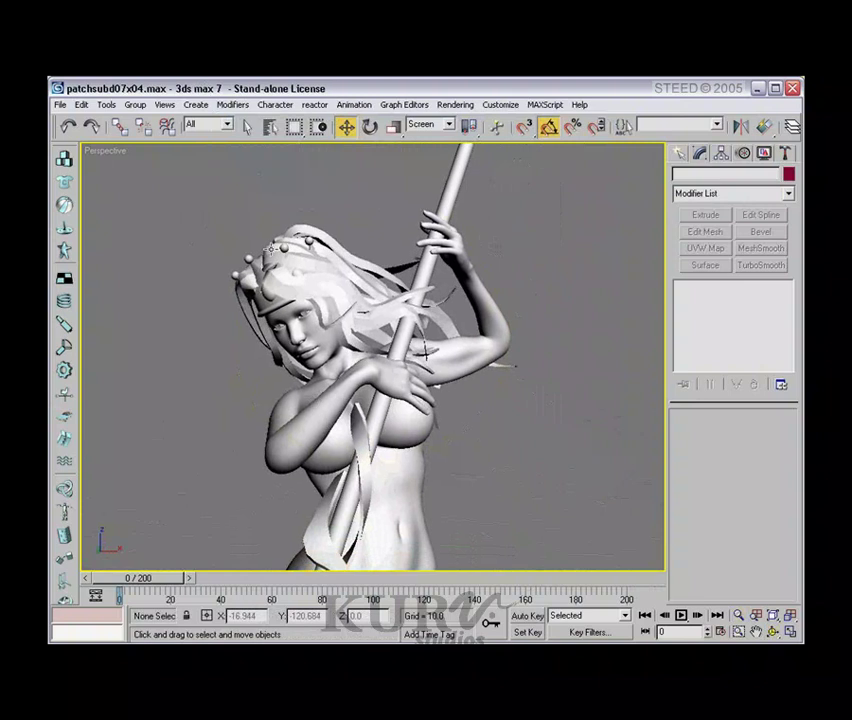
scroll(437, 320, down, 3)
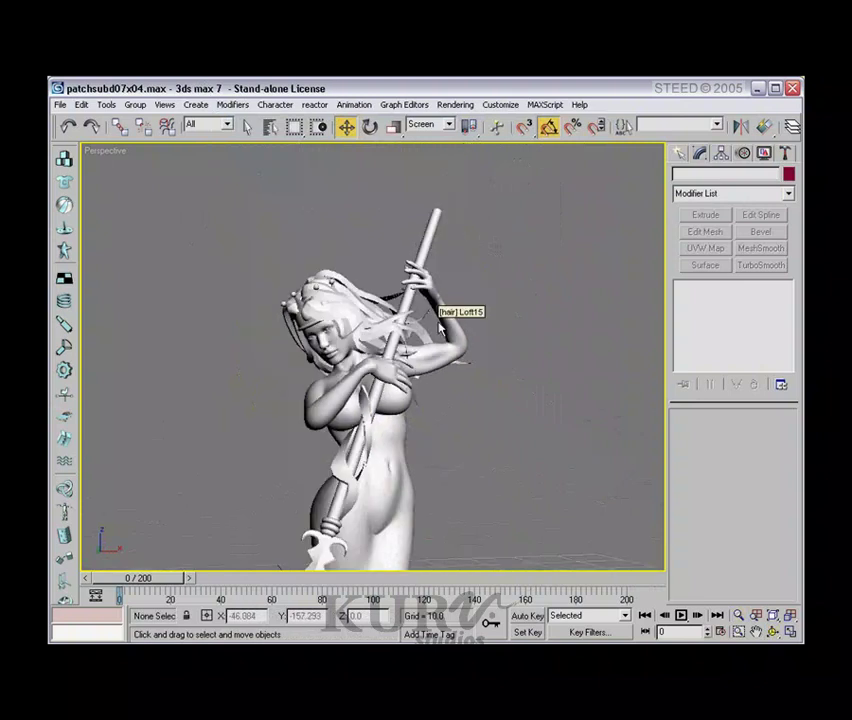
Select the queen body and inspect the upper figure and hair from different angles and distances
click(773, 631)
key(w)
click(390, 464)
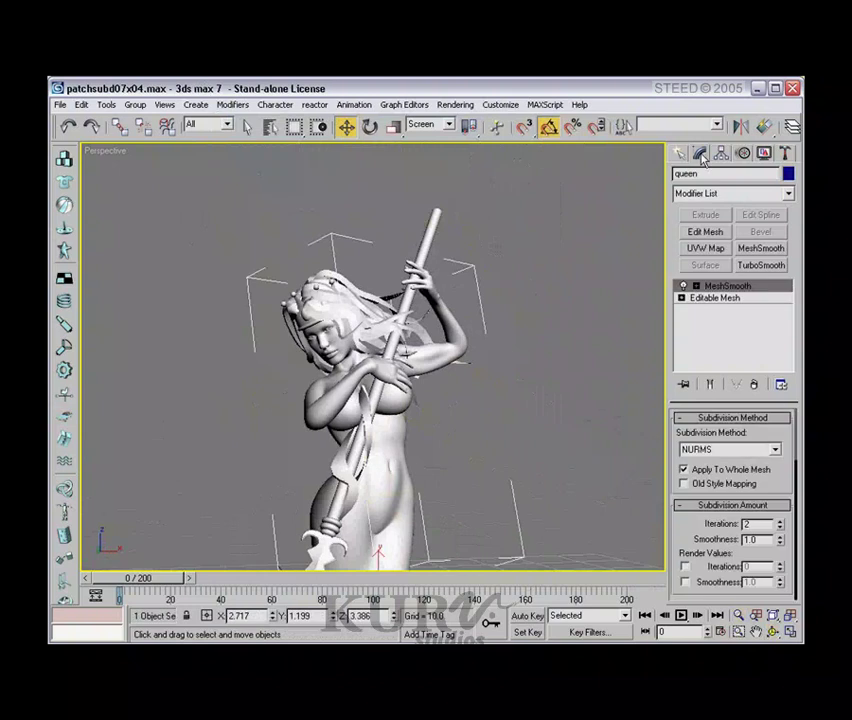
scroll(397, 451, up, 3)
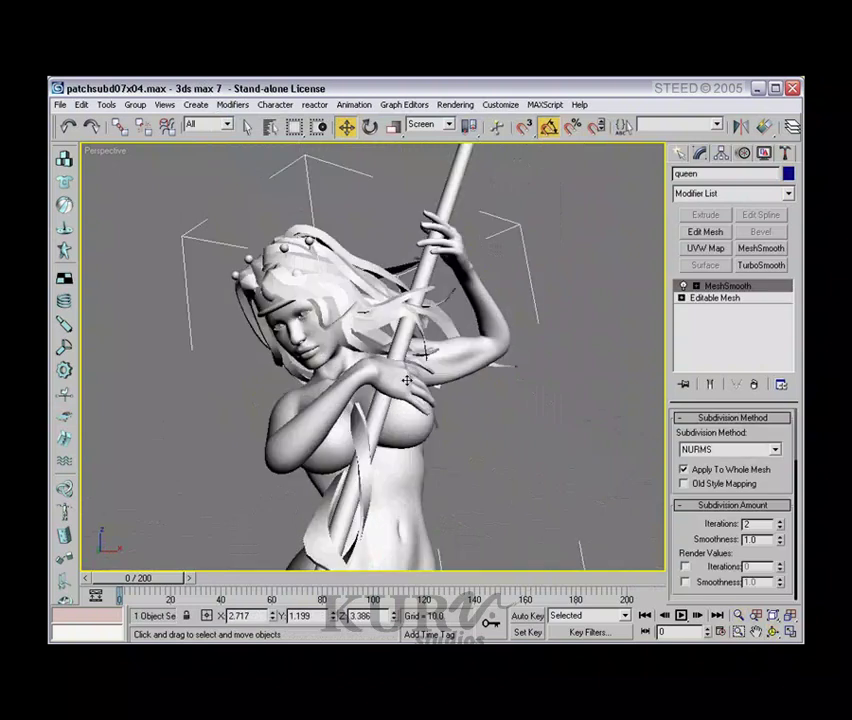
key(ctrl+r)
drag(349, 370, 565, 411)
scroll(331, 383, down, 3)
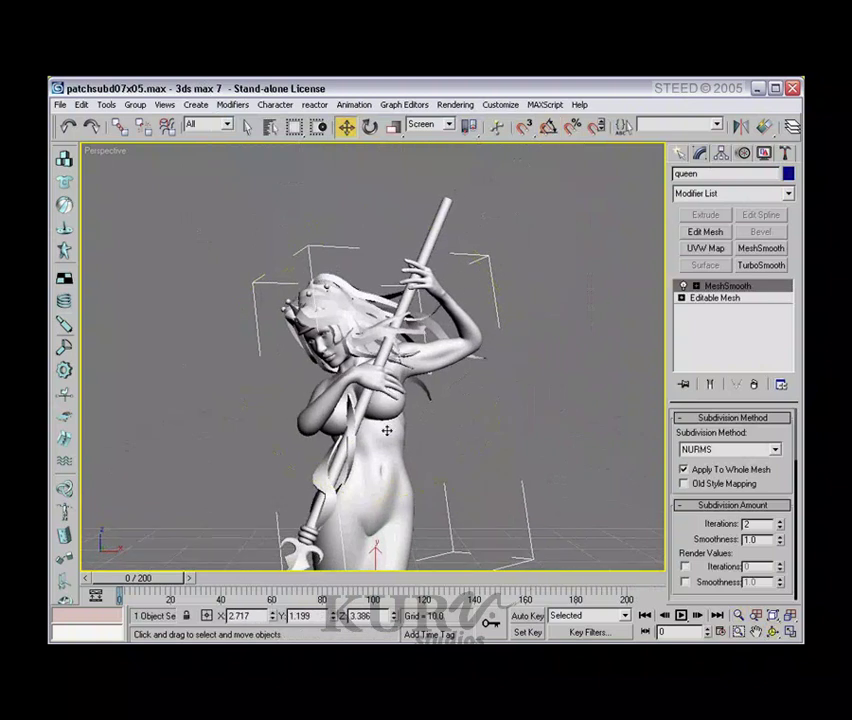
scroll(372, 311, up, 6)
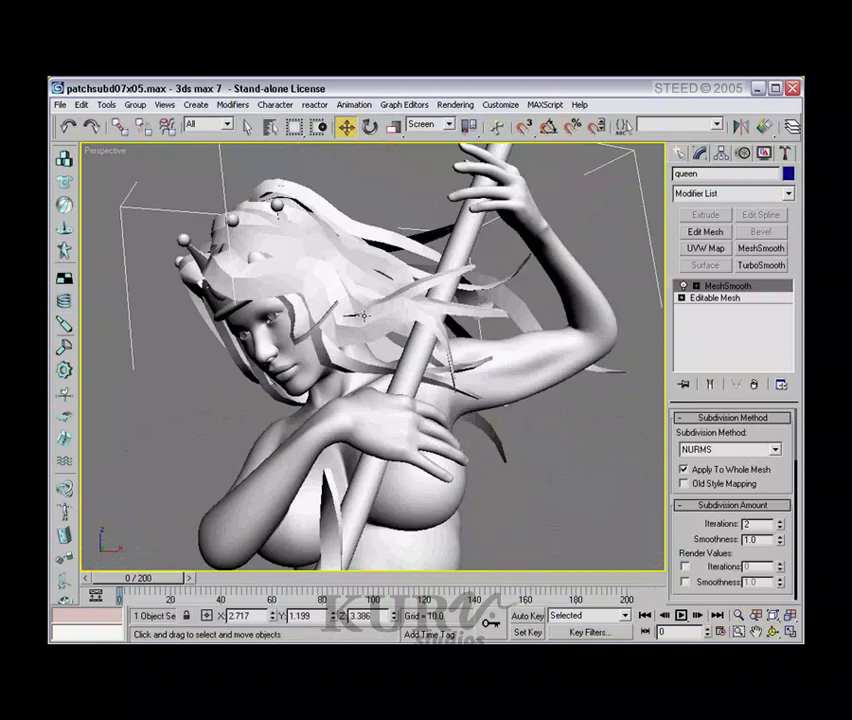
Delete the hair group from the queen's head
click(377, 312)
mouse_move(378, 312)
alt+middle_down()
mouse_move(373, 356)
mouse_move(364, 358)
mouse_move(384, 310)
alt+middle_up()
key(Delete)
scroll(384, 310, down, 6)
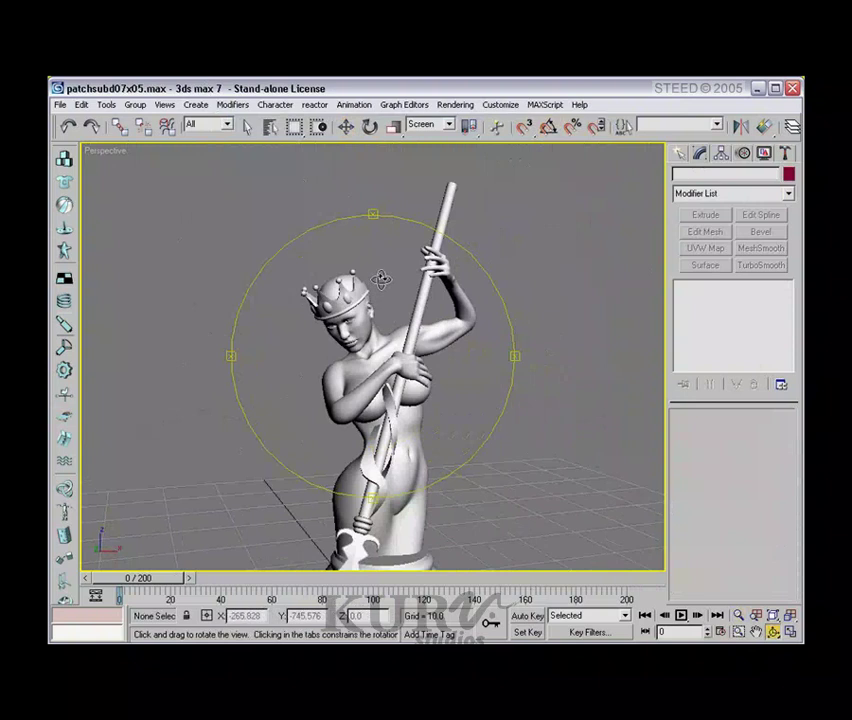
Select the queen body together with the crown and hide all other objects
scroll(381, 282, up, 9)
middle_drag(411, 266, 409, 331)
key(w)
click(332, 334)
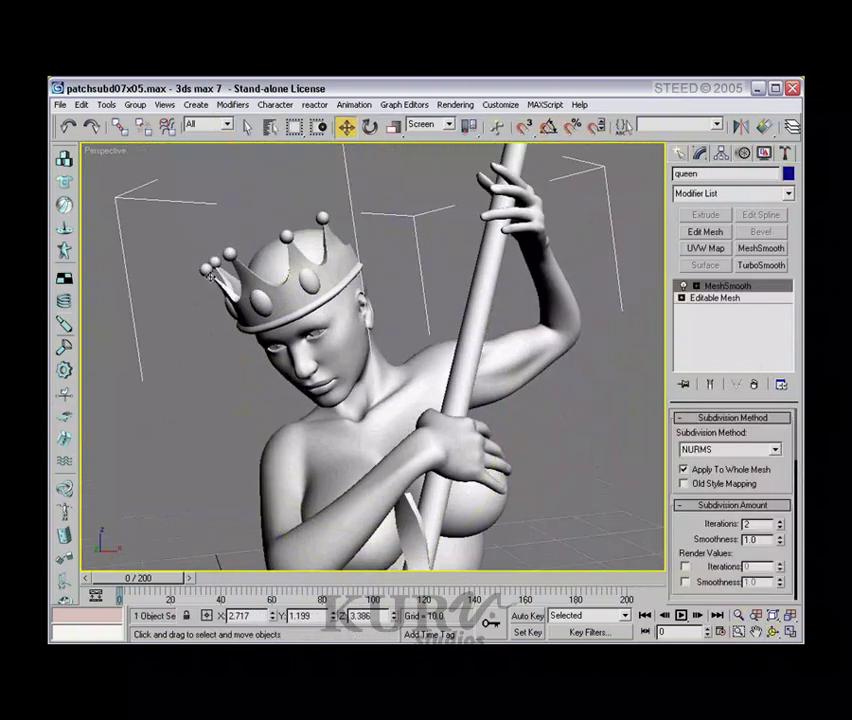
click(211, 276)
drag(158, 232, 282, 318)
right_click(309, 302)
click(344, 278)
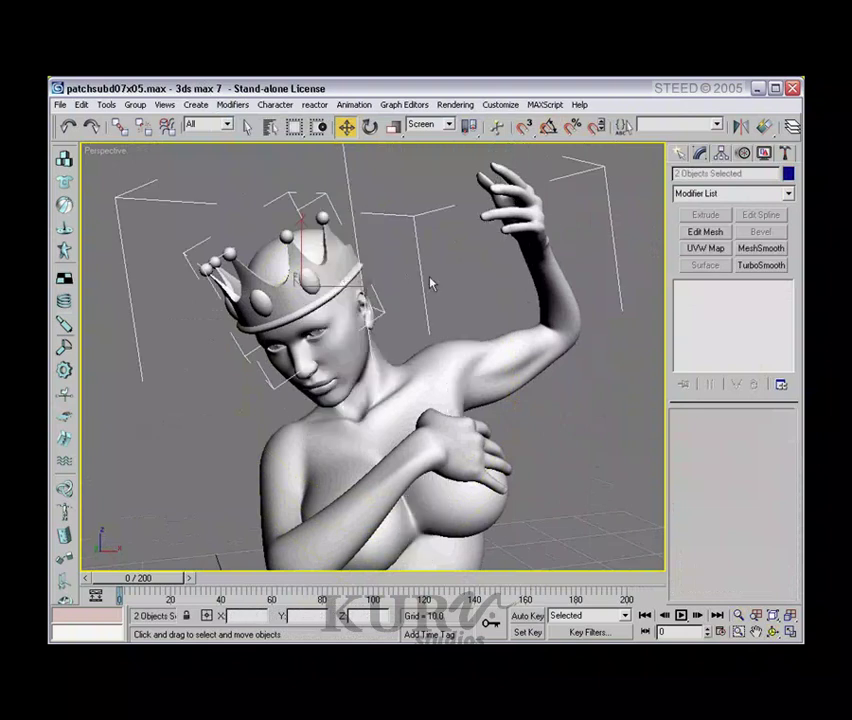
Select only the queen body, show its torso in the Front view and turn off its MeshSmooth modifier
scroll(436, 285, down, 3)
click(408, 384)
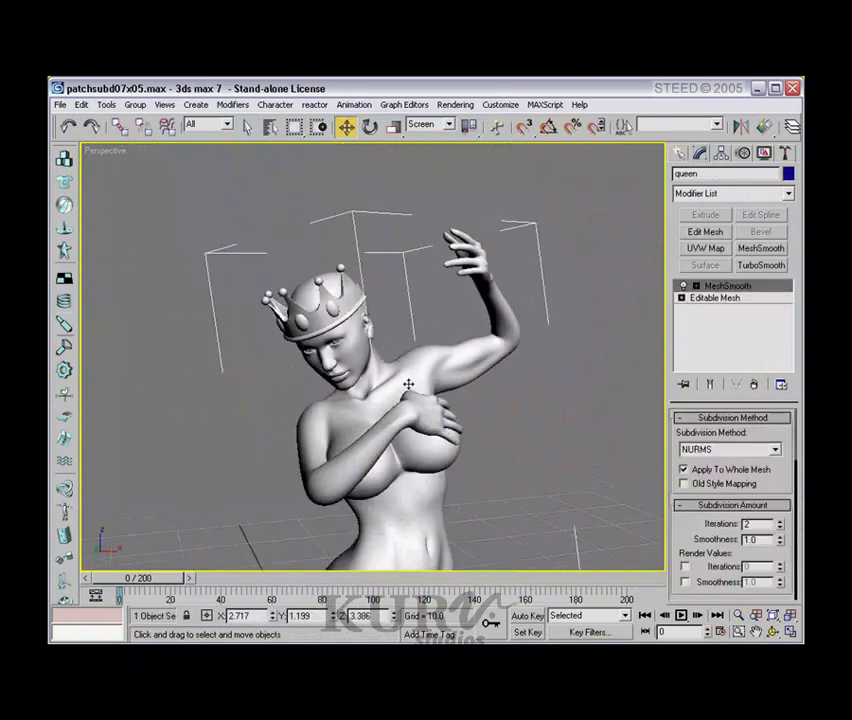
key(f)
middle_drag(373, 274, 354, 375)
scroll(358, 452, up, 5)
scroll(358, 452, up, 4)
middle_drag(358, 452, 382, 277)
click(683, 288)
middle_drag(478, 368, 519, 307)
scroll(374, 342, up, 4)
middle_drag(374, 342, 410, 317)
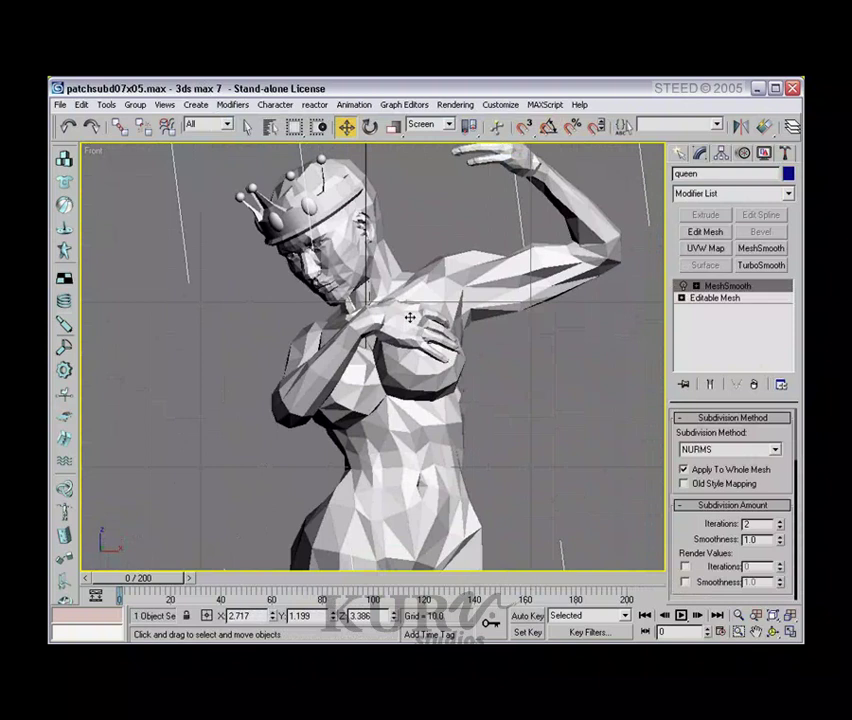
scroll(409, 320, up, 2)
Clone the queen body once as a Copy, hide the original and select the duplicate
key(ctrl+v)
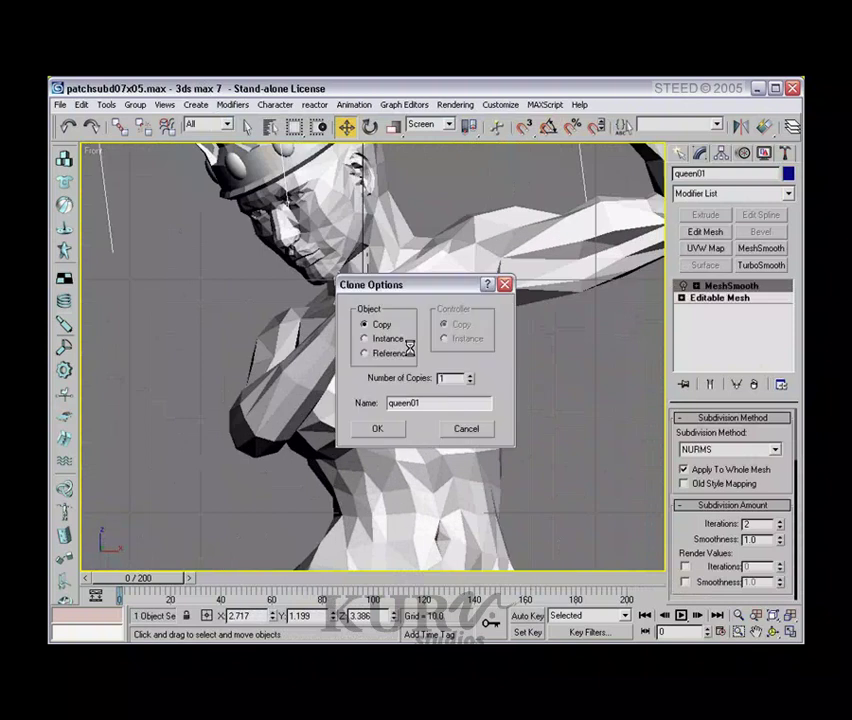
click(377, 429)
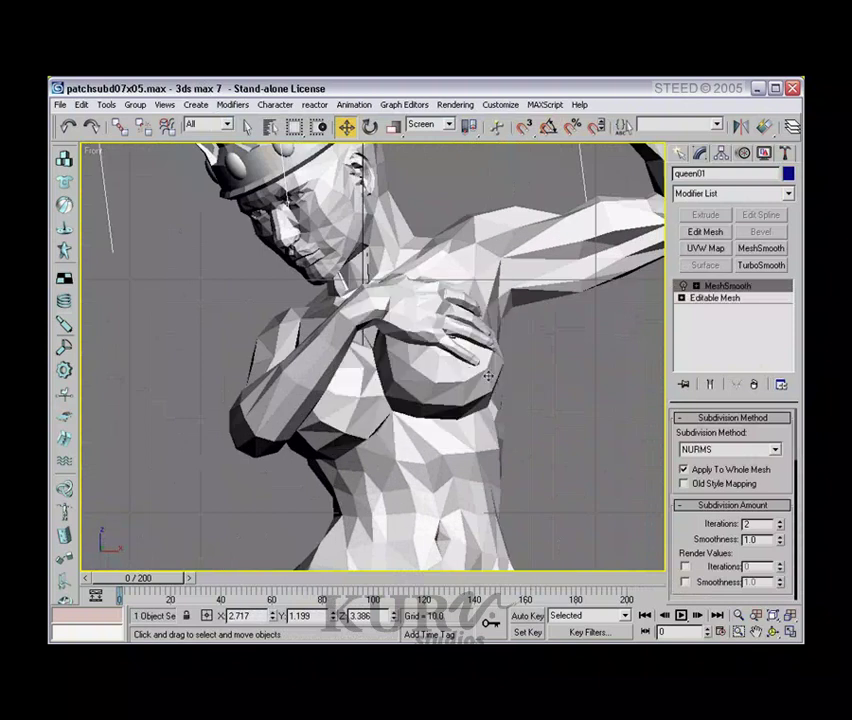
right_click(419, 364)
click(442, 344)
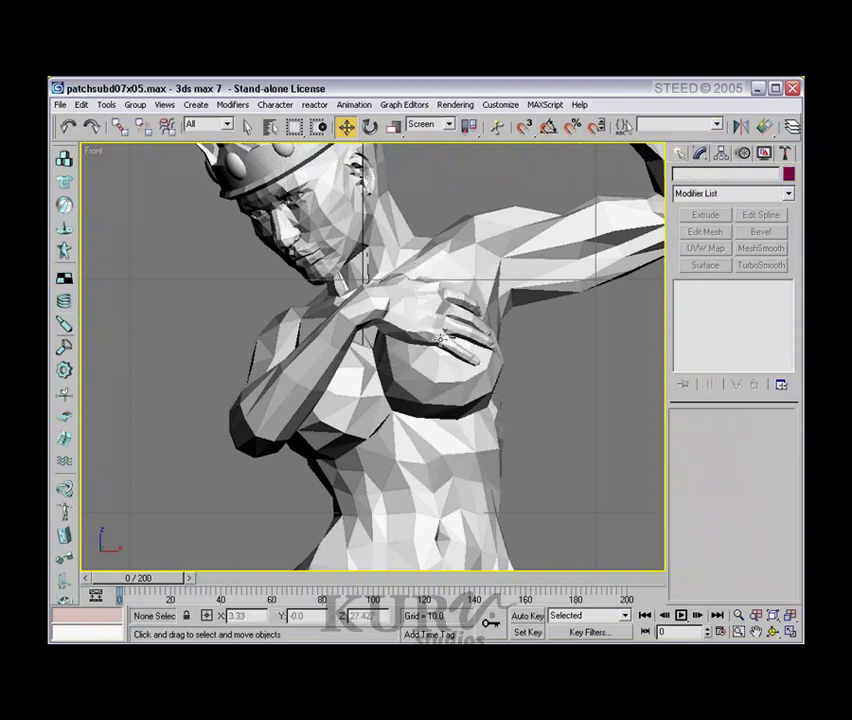
click(448, 366)
In the duplicate's Editable Mesh, select the lower-body vertices from the Front view and delete them
scroll(500, 428, down, 3)
middle_drag(592, 424, 520, 338)
click(697, 299)
click(694, 438)
scroll(488, 473, down, 3)
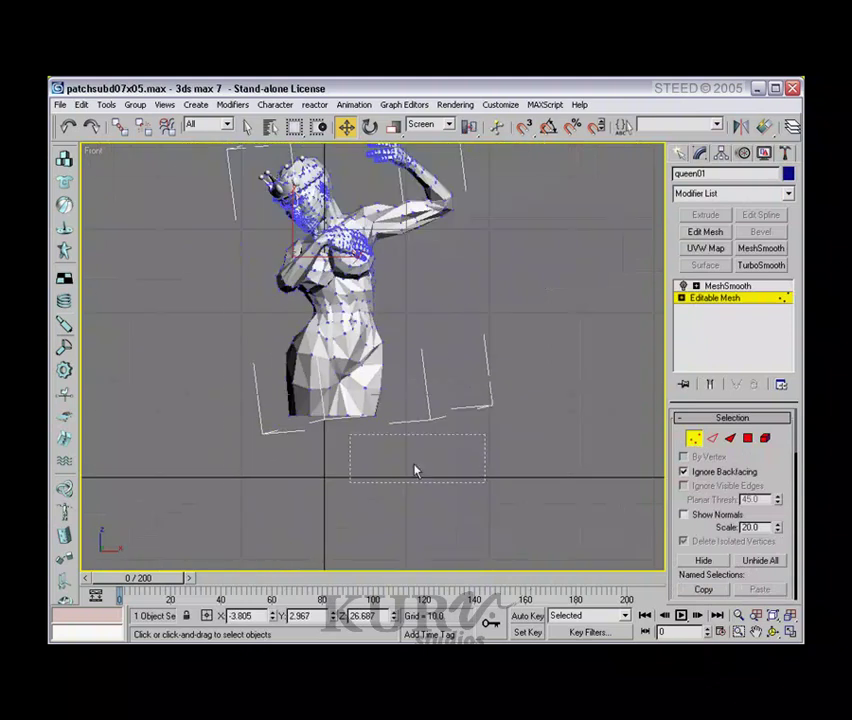
drag(228, 313, 229, 311)
key(Delete)
Delete the front-facing vertices of the raised arm down to the shoulder
middle_drag(340, 275, 325, 436)
scroll(362, 403, up, 4)
drag(514, 202, 312, 338)
key(Delete)
drag(387, 486, 387, 487)
key(Delete)
drag(485, 185, 327, 318)
key(Delete)
Delete the leftover vertices along the lower torso in the Front view and leave vertex editing
middle_drag(321, 375, 397, 264)
drag(287, 517, 261, 490)
key(Delete)
middle_drag(422, 384, 444, 437)
click(694, 438)
Compare the trimmed bust with and without its MeshSmooth result
alt+middle_drag(330, 370, 338, 385)
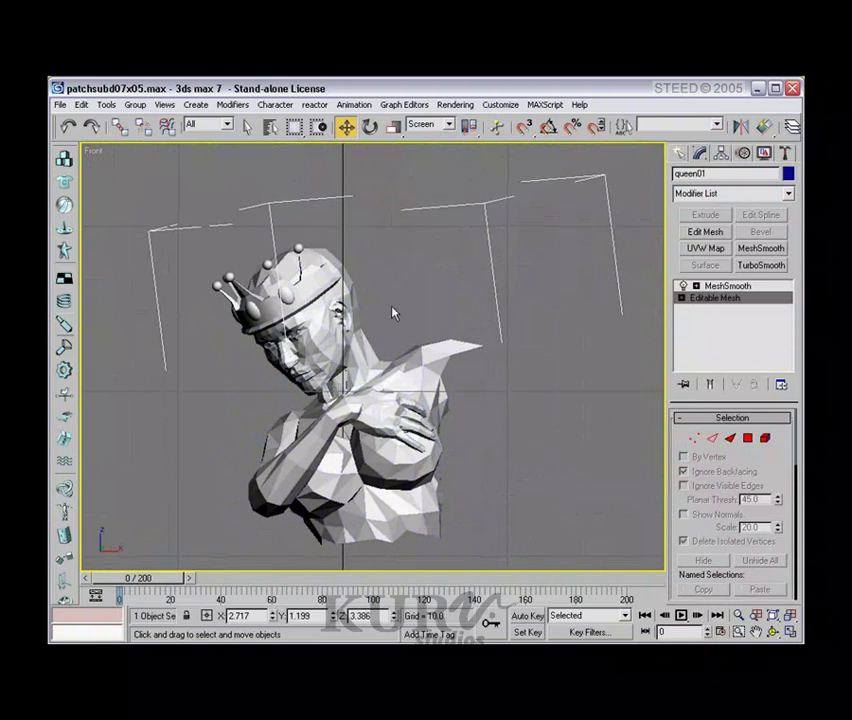
alt+middle_drag(400, 297, 395, 304)
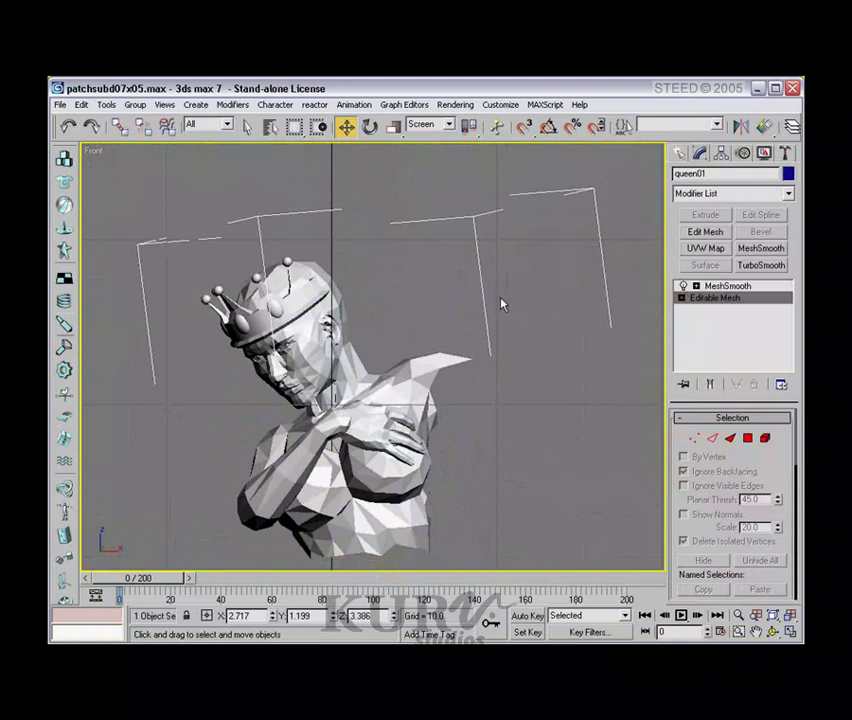
click(711, 387)
alt+middle_drag(405, 316, 387, 281)
scroll(387, 281, up, 2)
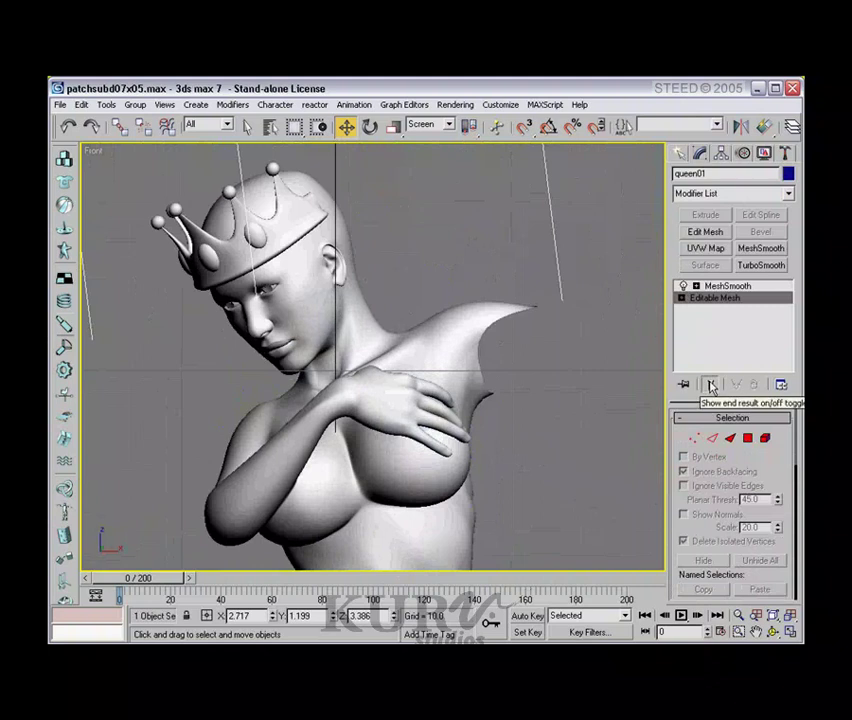
click(711, 385)
middle_drag(370, 281, 412, 276)
click(712, 386)
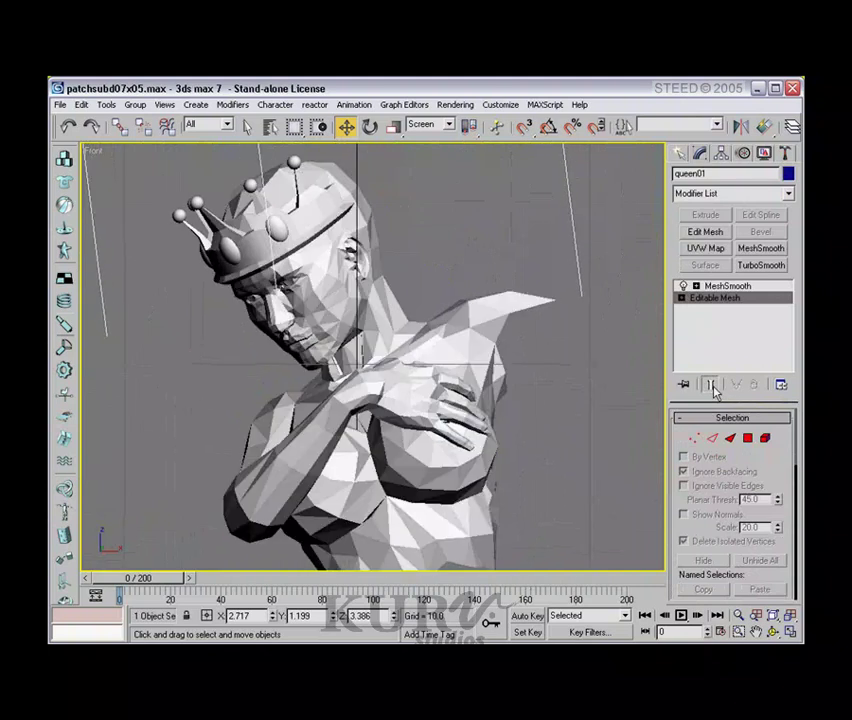
click(712, 386)
click(712, 386)
click(720, 286)
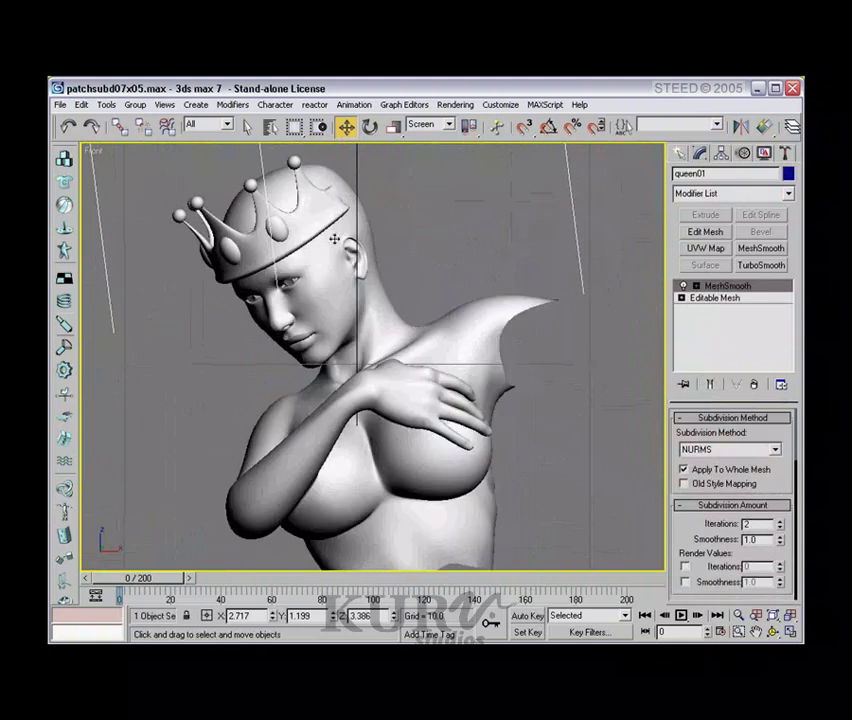
In the Back view, select the remaining waist and hip vertices of the Editable Mesh and delete them
scroll(515, 430, down, 5)
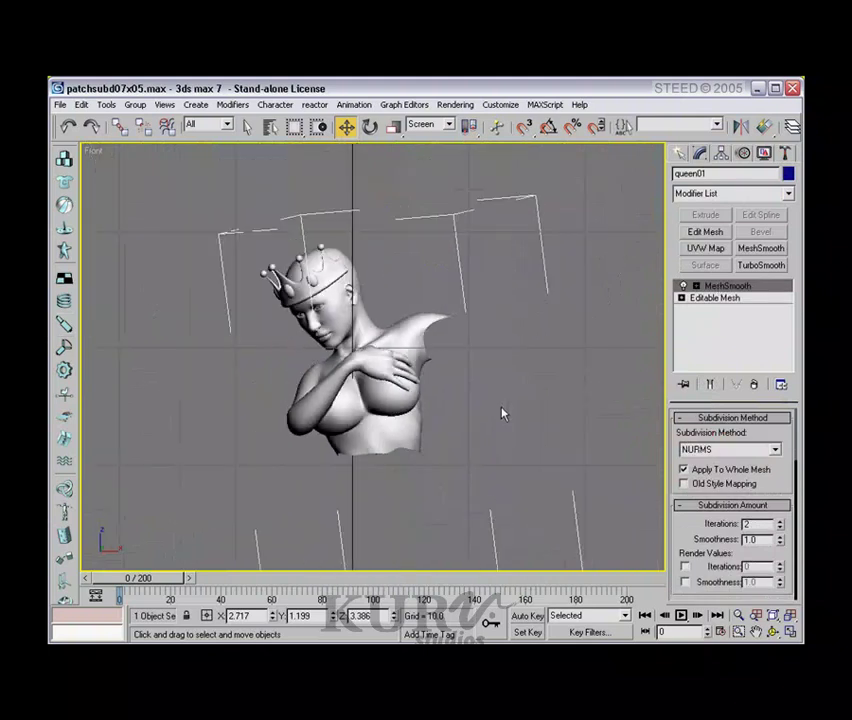
key(k)
middle_drag(452, 449, 428, 342)
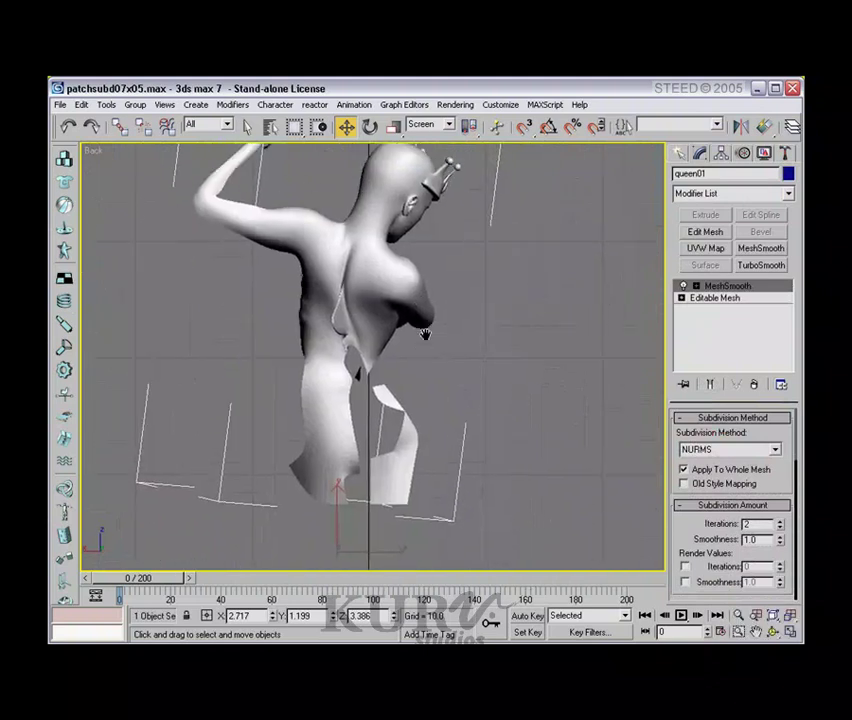
click(715, 298)
click(697, 439)
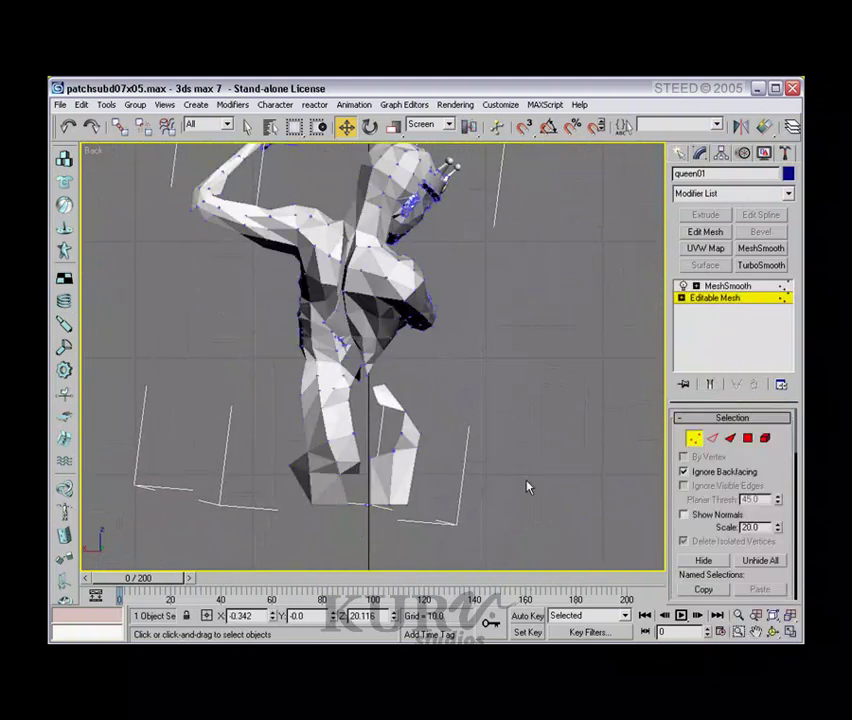
drag(473, 548, 153, 358)
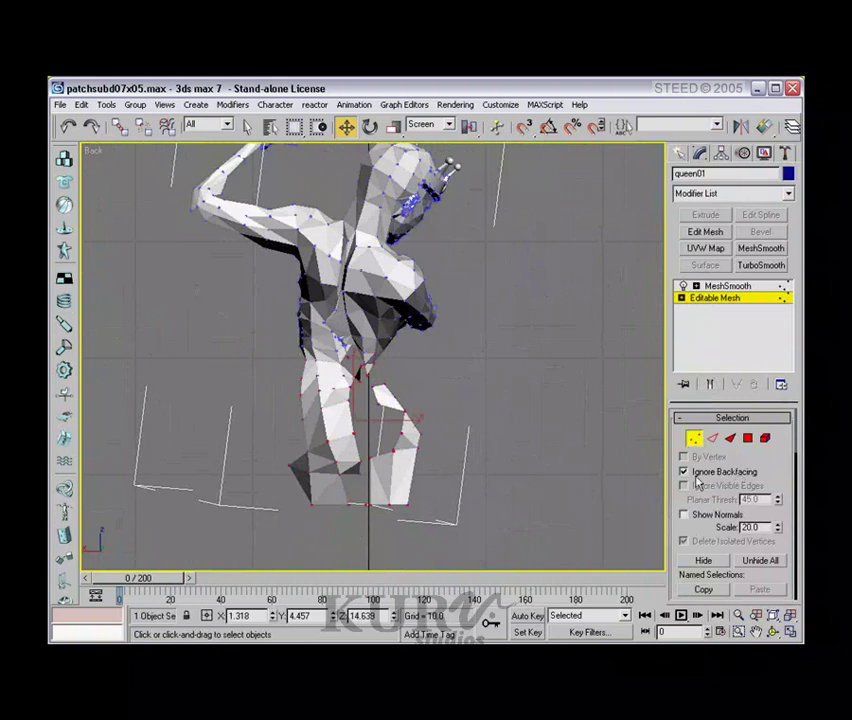
drag(485, 536, 157, 360)
key(Delete)
Delete the raised arm's remaining vertices in the Back view
middle_drag(392, 358, 373, 519)
drag(110, 199, 278, 413)
key(Delete)
drag(188, 211, 307, 319)
key(Delete)
Delete the leftover arm vertices beside the shoulder in the Back view and leave vertex editing
middle_drag(317, 392, 354, 300)
scroll(314, 260, up, 5)
middle_drag(312, 257, 386, 424)
drag(225, 232, 294, 330)
key(Delete)
middle_drag(384, 410, 588, 420)
middle_drag(390, 362, 315, 370)
scroll(325, 366, down, 2)
scroll(340, 355, up, 2)
middle_drag(382, 344, 408, 362)
click(694, 437)
Frame the queen's head in the Front view, show the bust smoothed and deselect it
key(w)
key(f)
scroll(352, 283, up, 7)
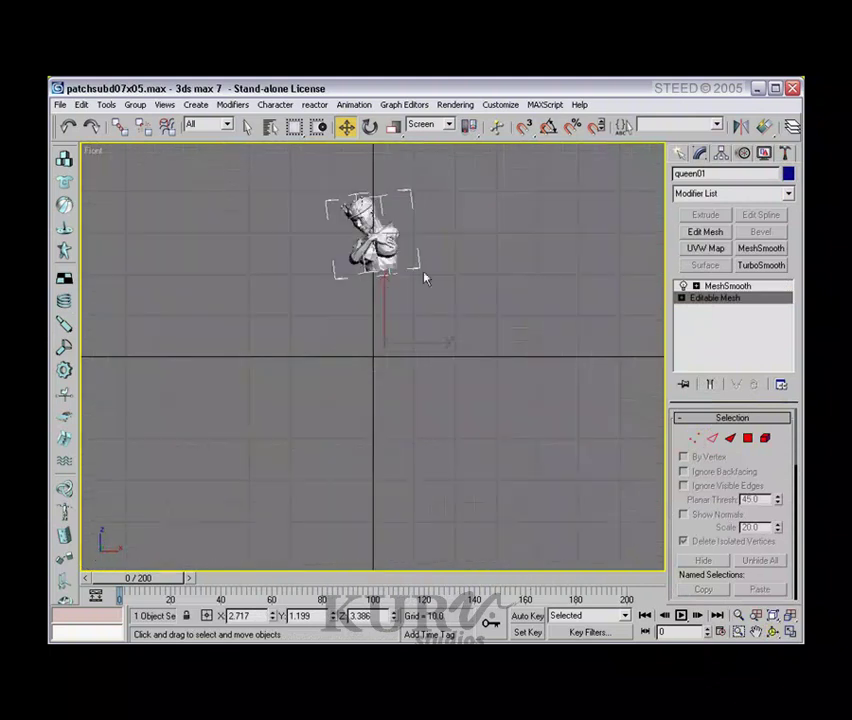
middle_drag(384, 194, 378, 413)
scroll(381, 287, up, 6)
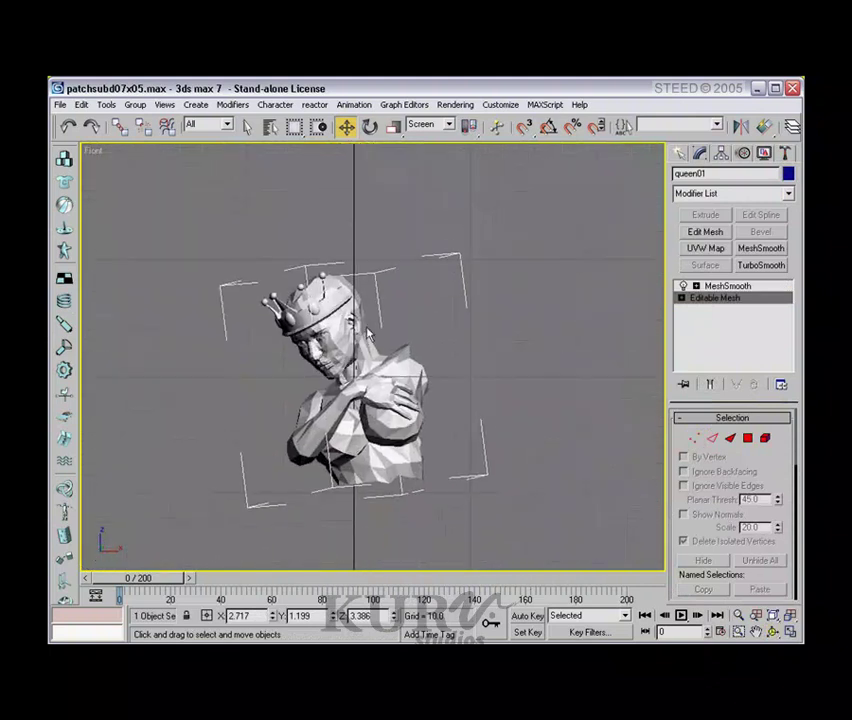
middle_drag(295, 237, 350, 279)
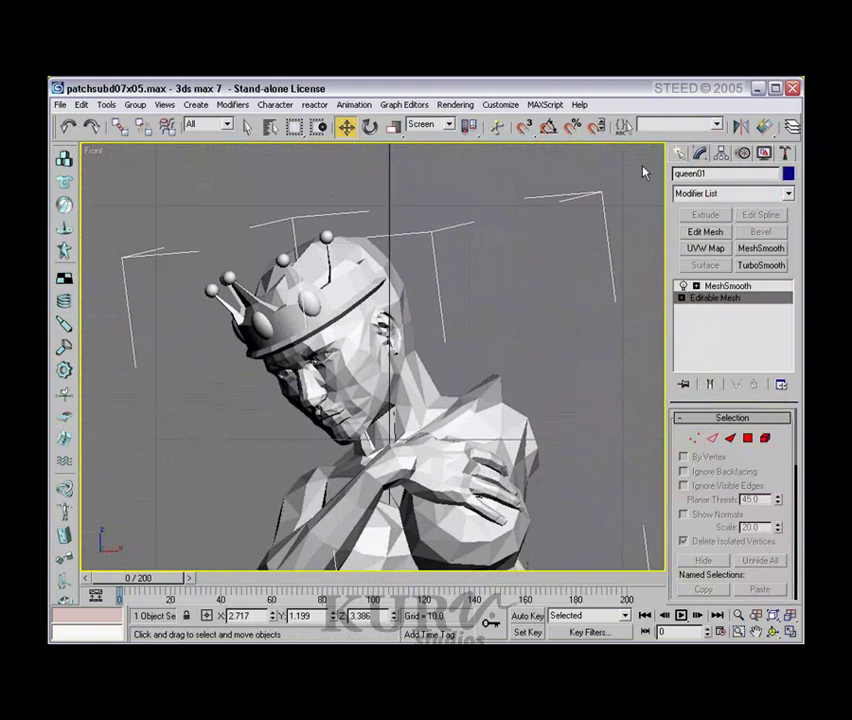
click(684, 287)
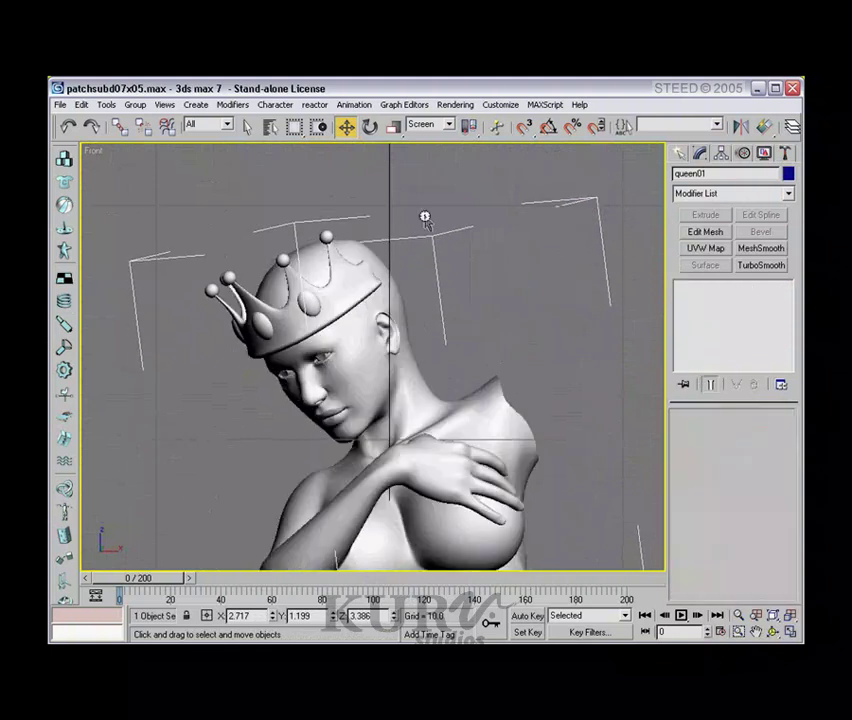
click(424, 217)
Draw a four-point Line spline in the Front view from above the tallest crown spike down to the crown's front jewel
click(679, 154)
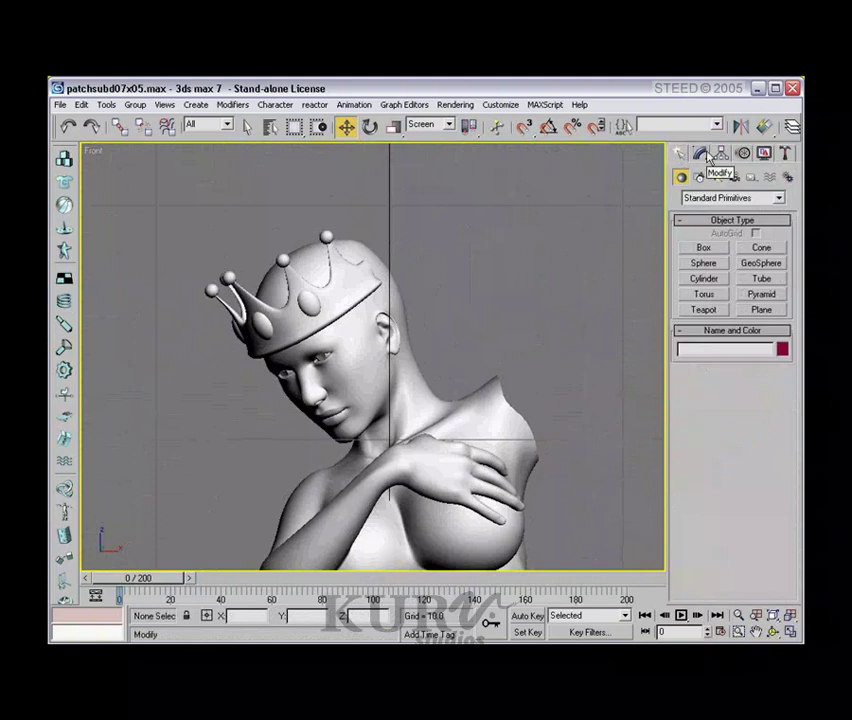
click(699, 177)
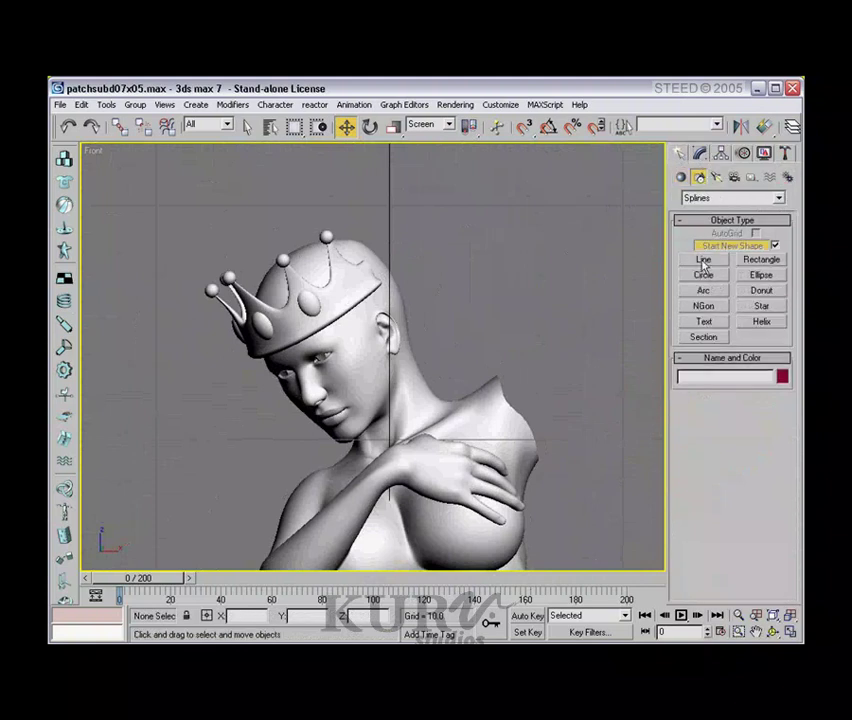
click(703, 259)
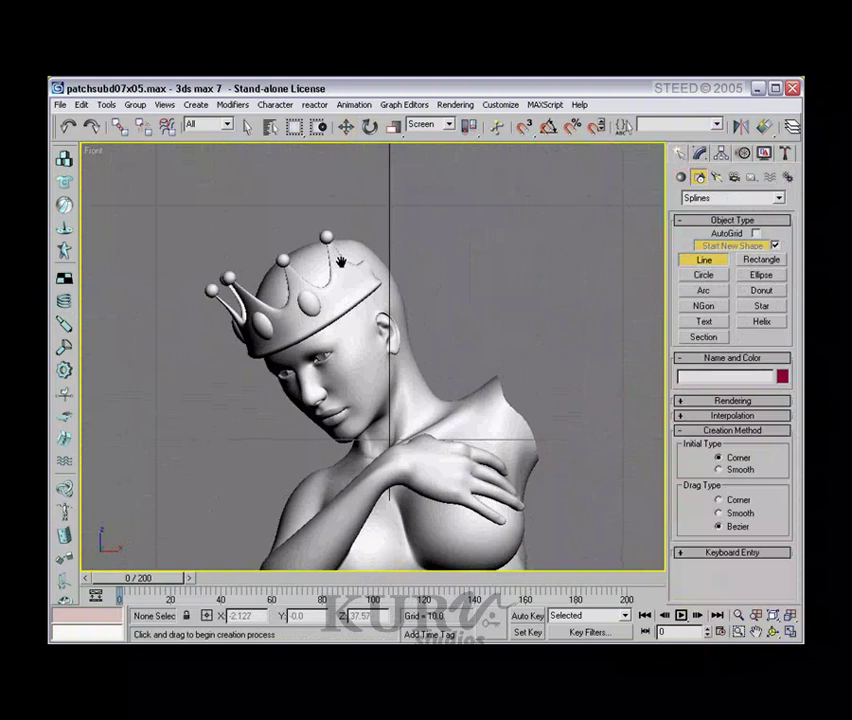
scroll(338, 263, up, 4)
middle_drag(297, 188, 316, 220)
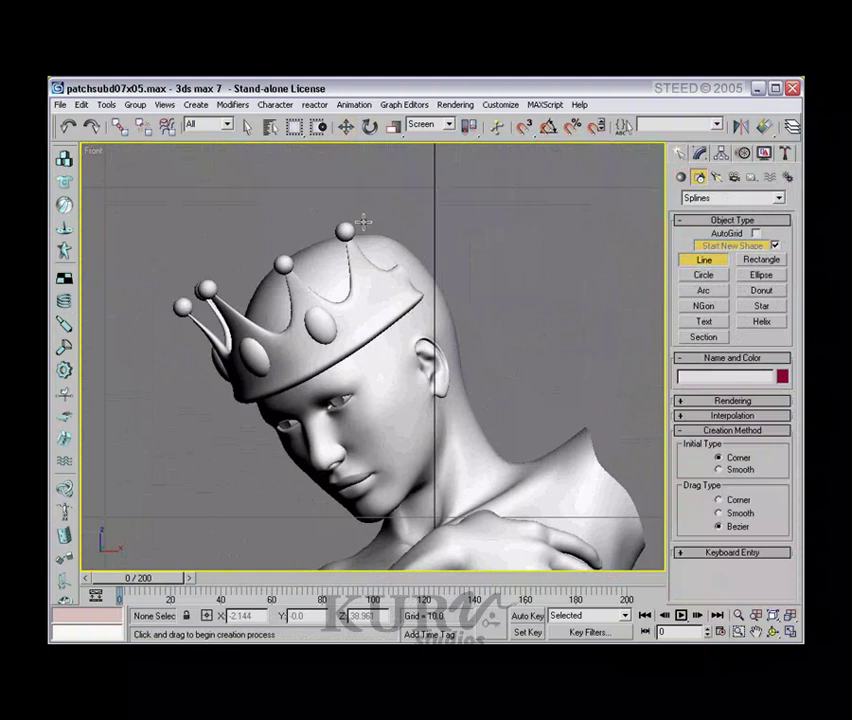
click(351, 218)
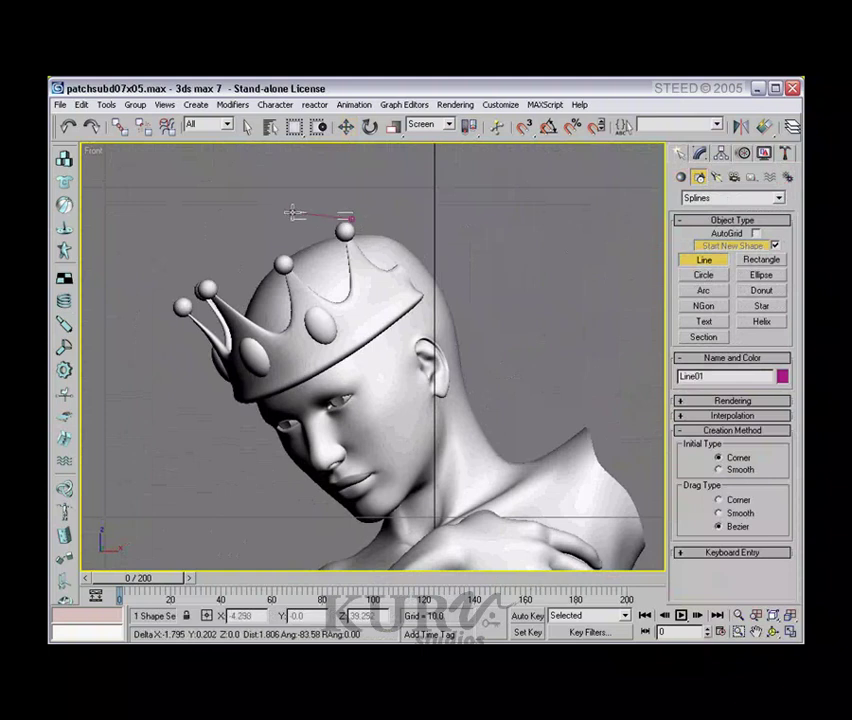
click(295, 211)
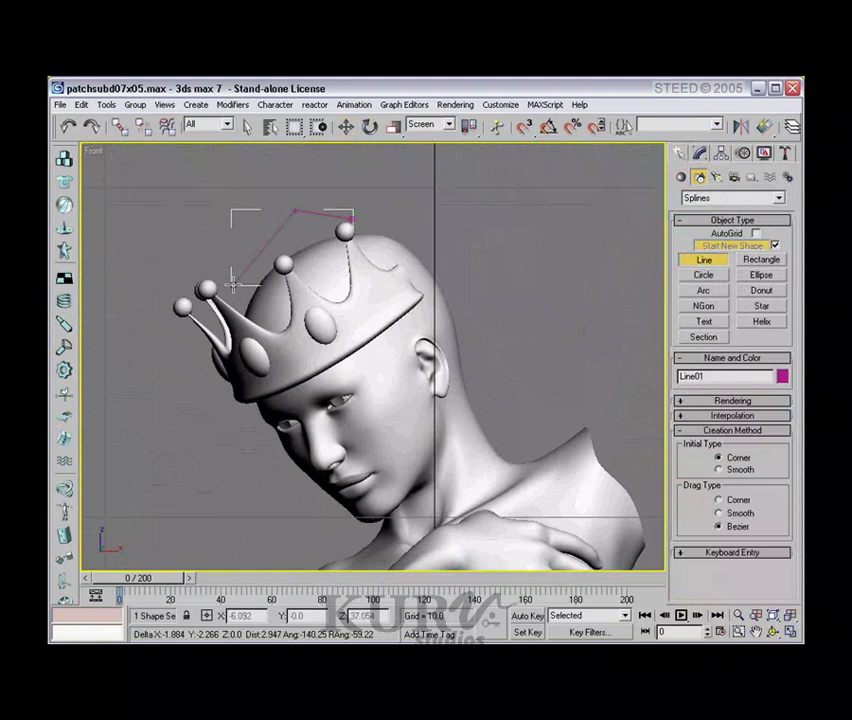
click(233, 284)
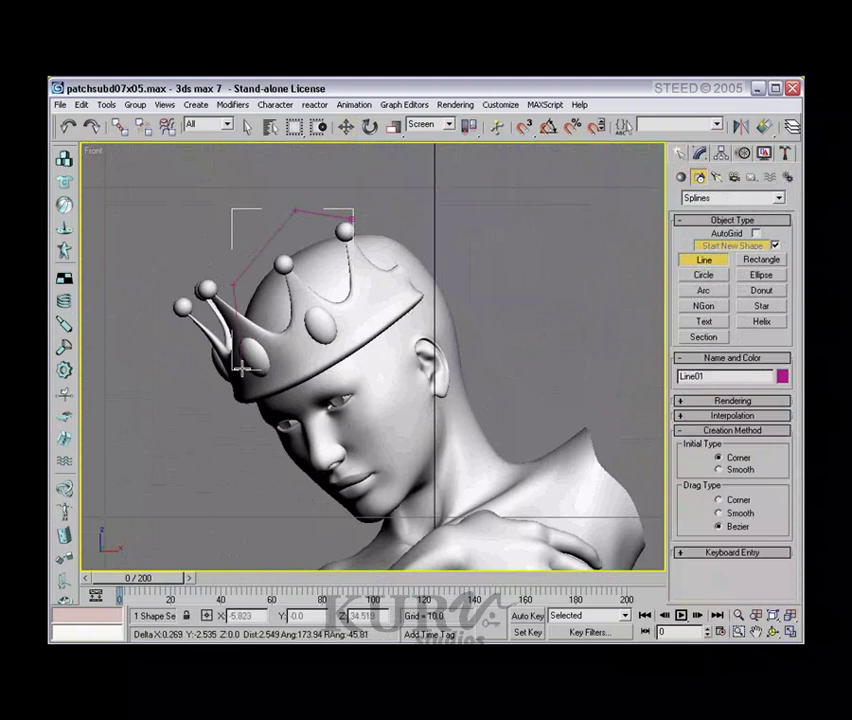
right_click(240, 366)
key(w)
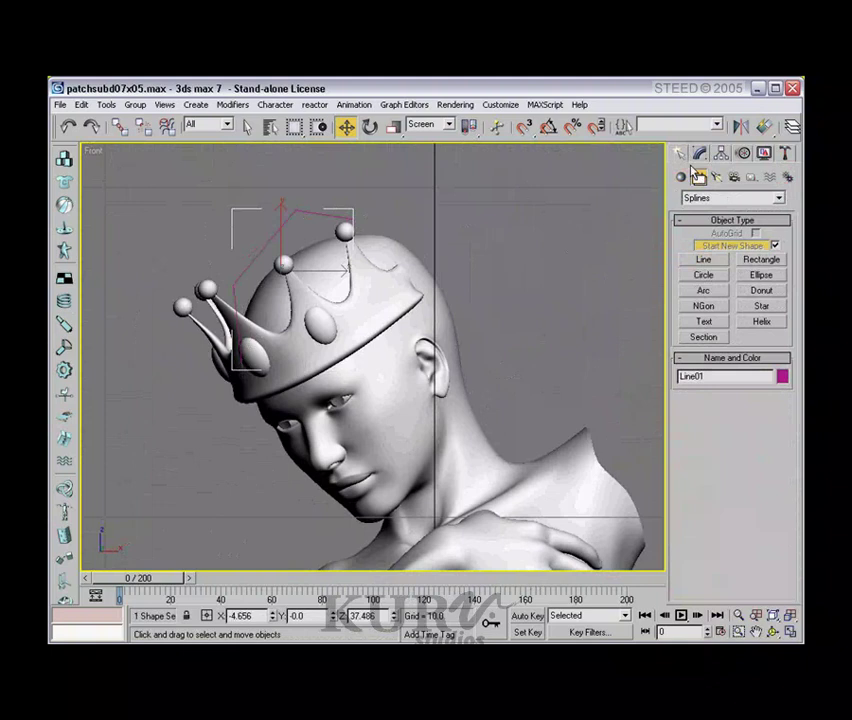
Select all vertices of the line, convert them to Smooth and clear the vertex selection
click(701, 154)
click(713, 467)
drag(158, 177, 416, 447)
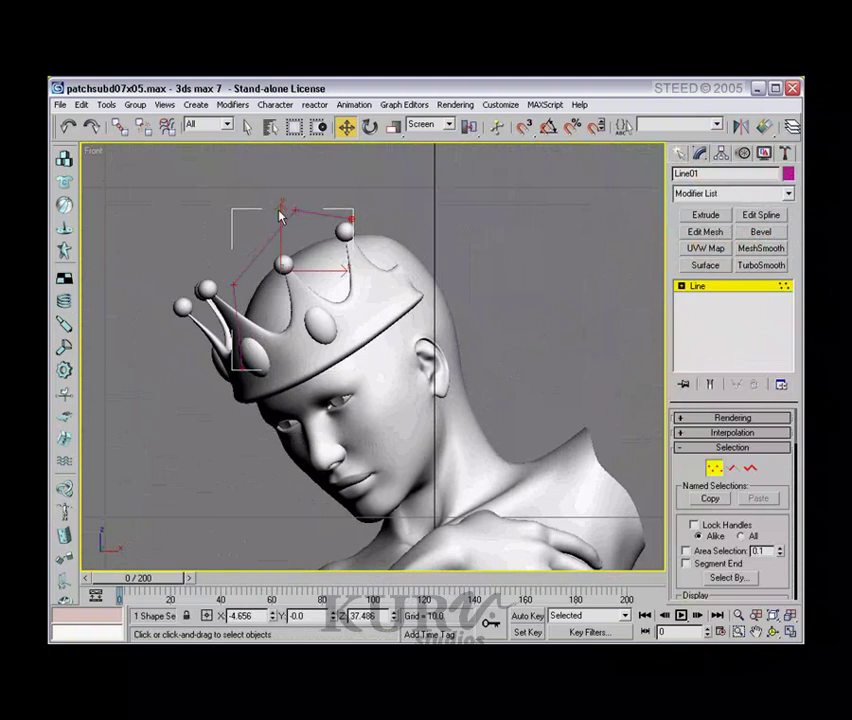
right_click(296, 238)
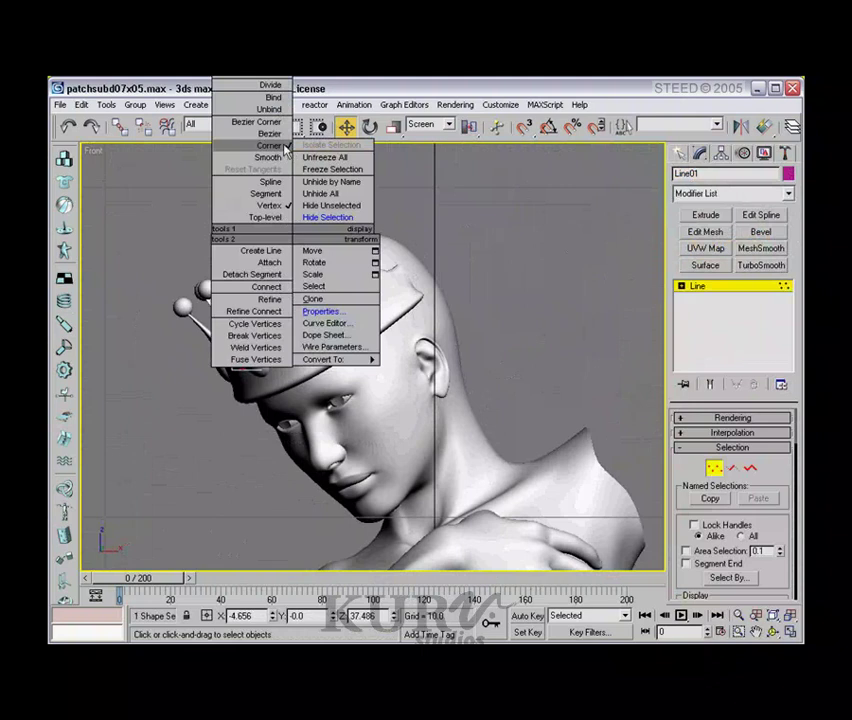
click(257, 121)
click(400, 249)
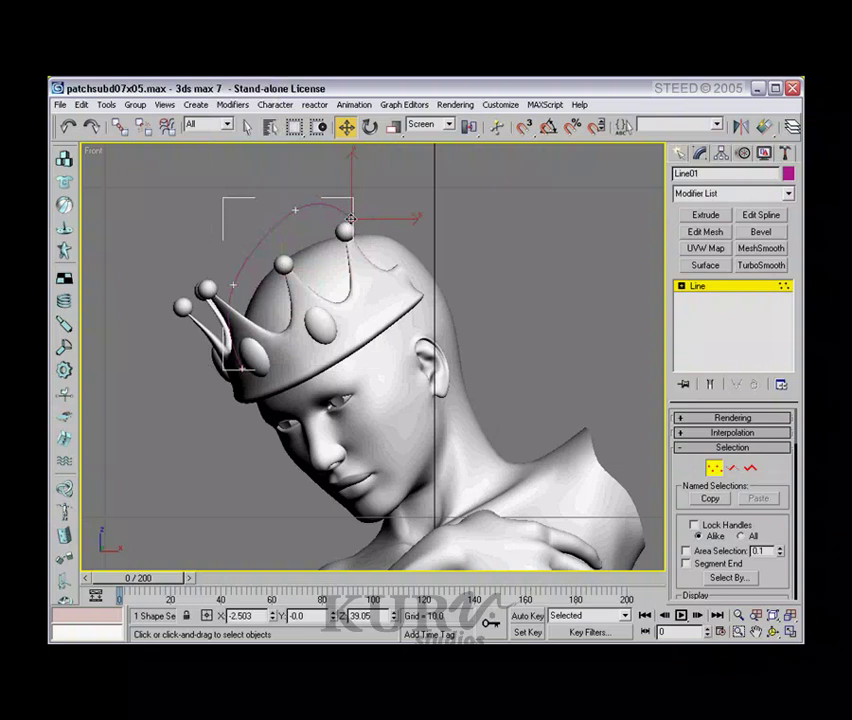
Adjust the line's upper vertices in the Front view so the curve arches lower over the crown
click(350, 219)
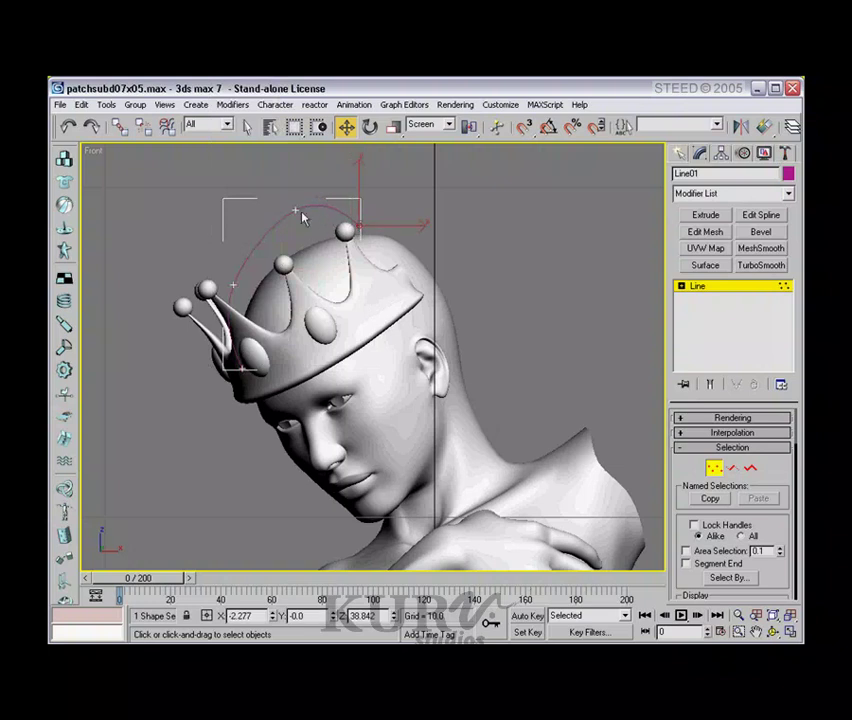
drag(298, 209, 330, 213)
click(235, 287)
From an orbited front view of the face, move the line's vertices across the head so the curve rises above the crown's centre spike
scroll(345, 283, down, 5)
scroll(337, 298, up, 1)
key(r)
middle_drag(361, 260, 375, 428)
scroll(375, 428, down, 3)
middle_drag(438, 229, 433, 452)
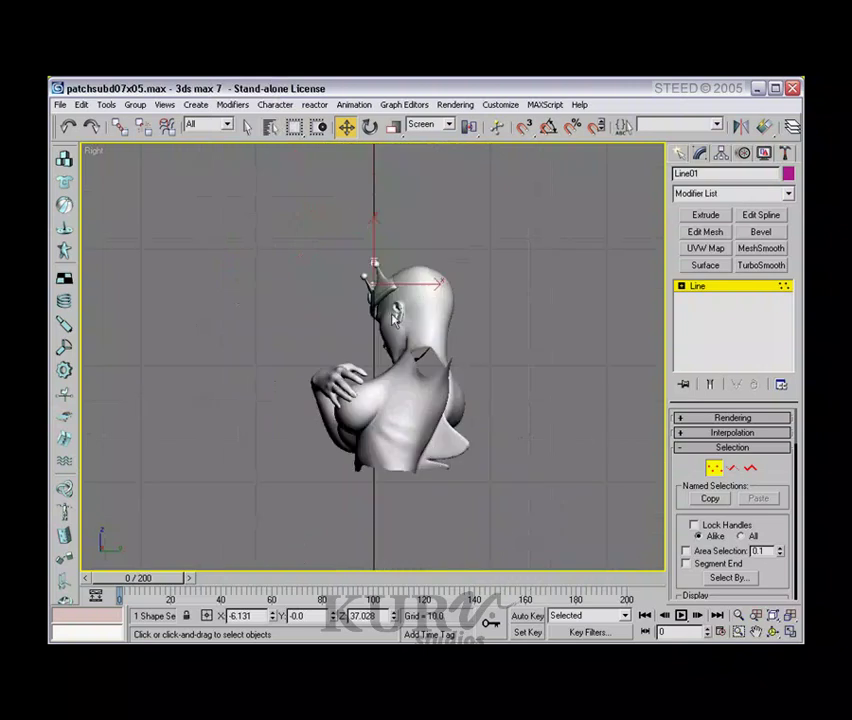
scroll(385, 268, up, 3)
middle_drag(404, 186, 374, 317)
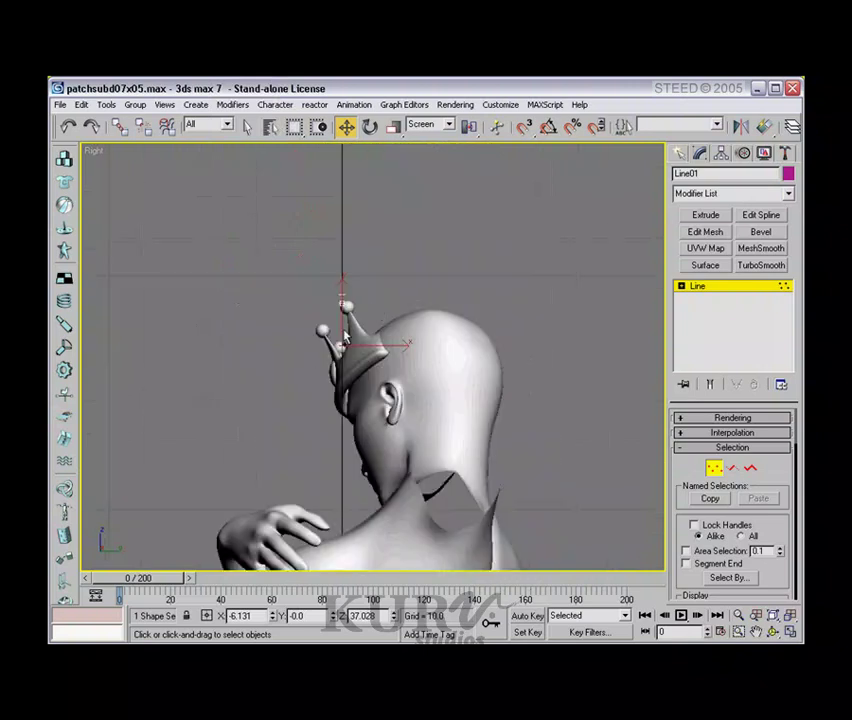
key(ctrl+r)
drag(272, 354, 361, 338)
right_click(407, 248)
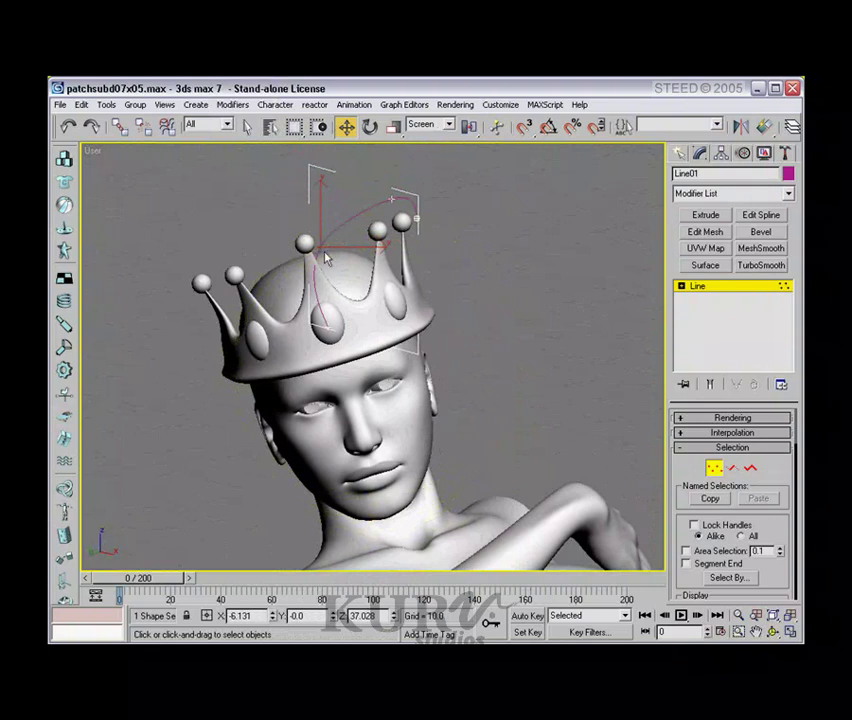
click(391, 198)
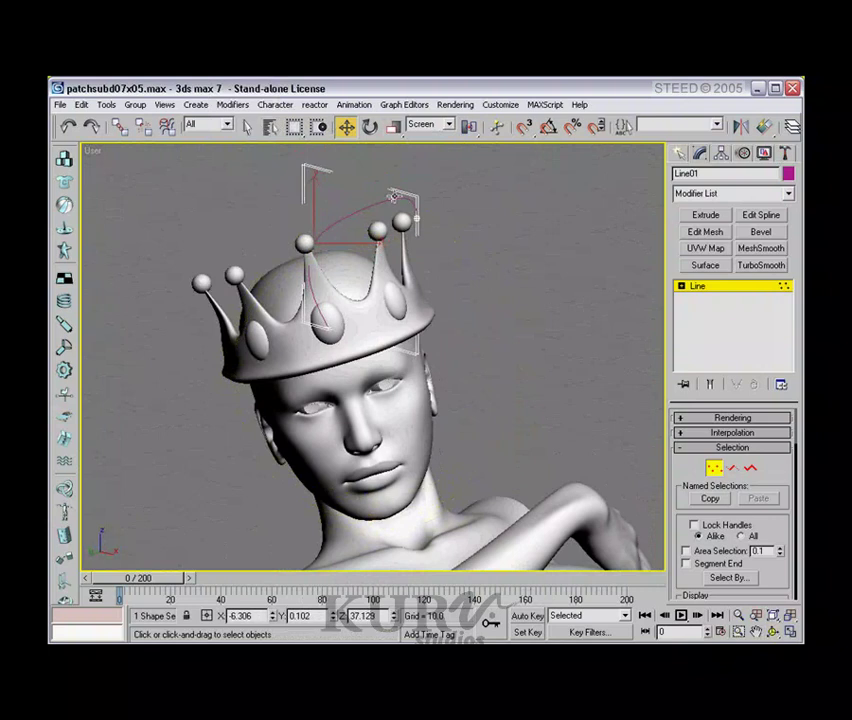
drag(391, 198, 303, 223)
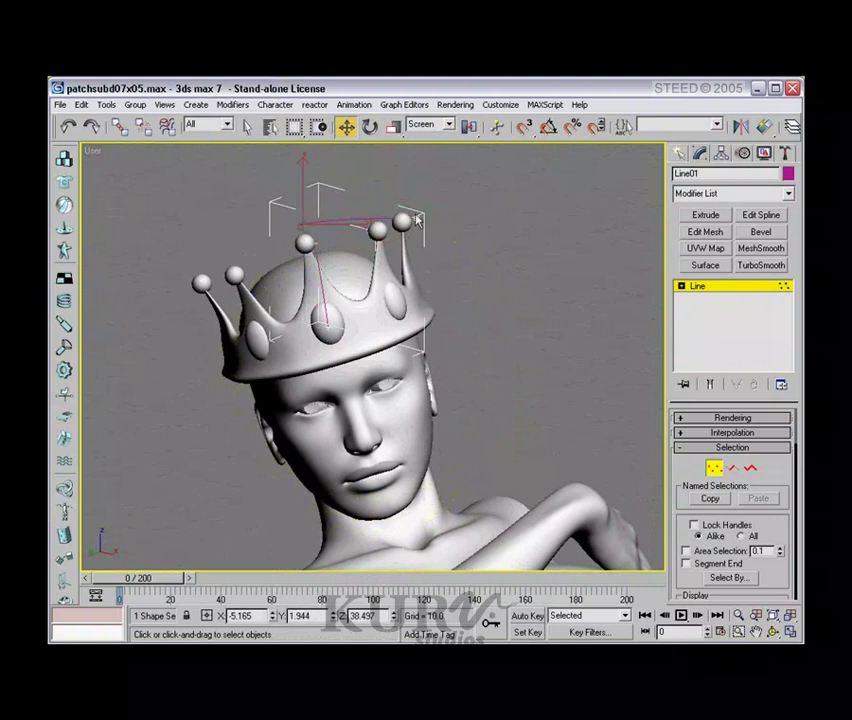
drag(418, 217, 302, 250)
From the side of the head, move the line's two upper vertices back over the top of the skull
alt+middle_drag(424, 297, 290, 347)
mouse_move(290, 347)
mouse_down()
mouse_move(285, 339)
mouse_move(295, 342)
mouse_up()
key(w)
drag(312, 254, 359, 233)
click(275, 243)
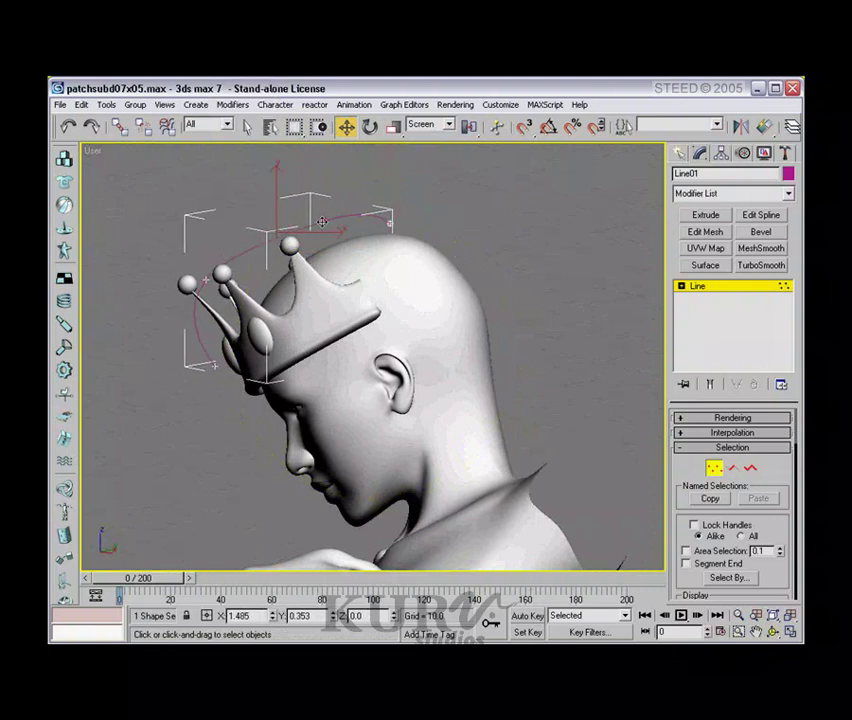
mouse_move(330, 215)
mouse_down()
mouse_move(332, 208)
mouse_move(328, 217)
mouse_up()
Pull the line's two front vertices in behind the crown's front spikes and fine-tune the upper vertices along the skull
drag(206, 279, 240, 268)
drag(214, 364, 248, 331)
drag(240, 268, 222, 272)
drag(250, 334, 244, 331)
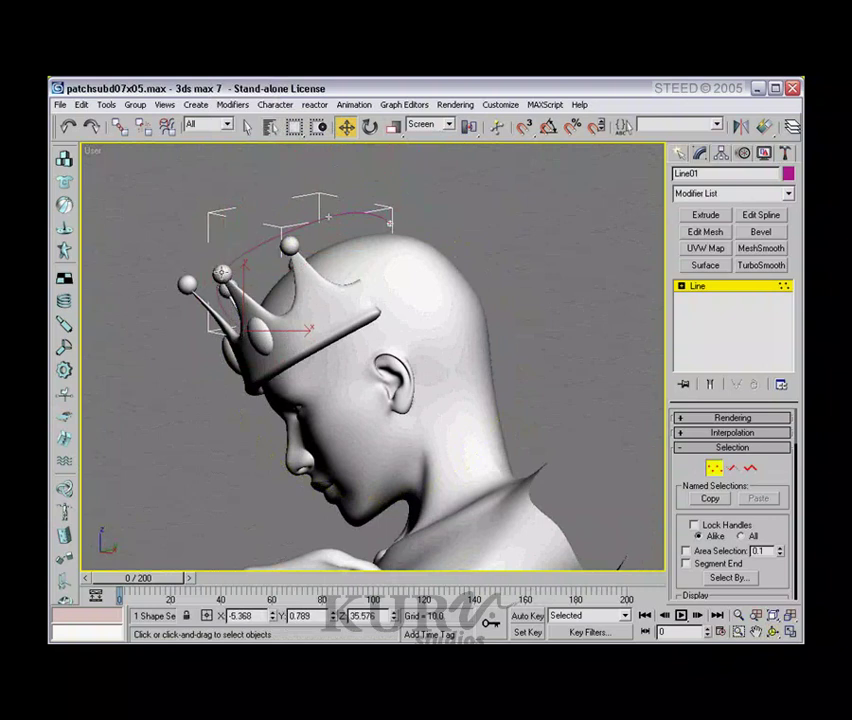
click(235, 273)
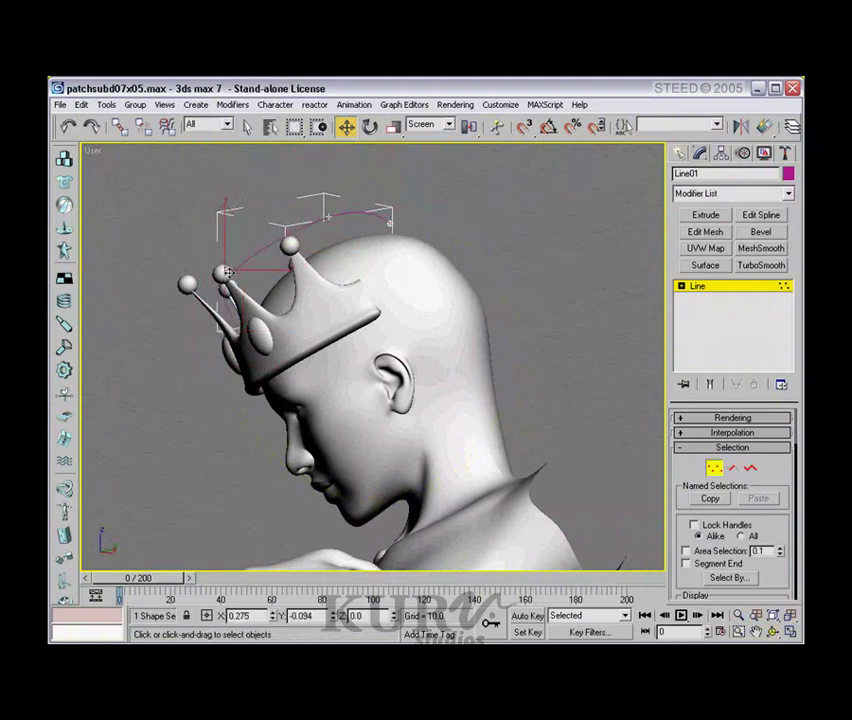
click(325, 217)
drag(390, 218, 391, 218)
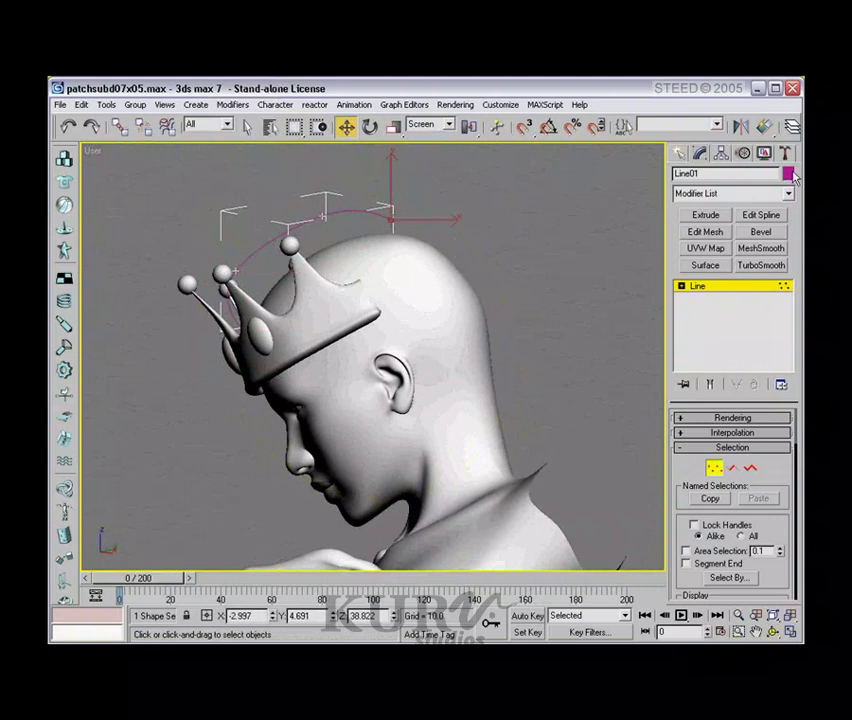
Recolour the line over the crown dark blue and leave its vertex editing in the Front view
click(788, 174)
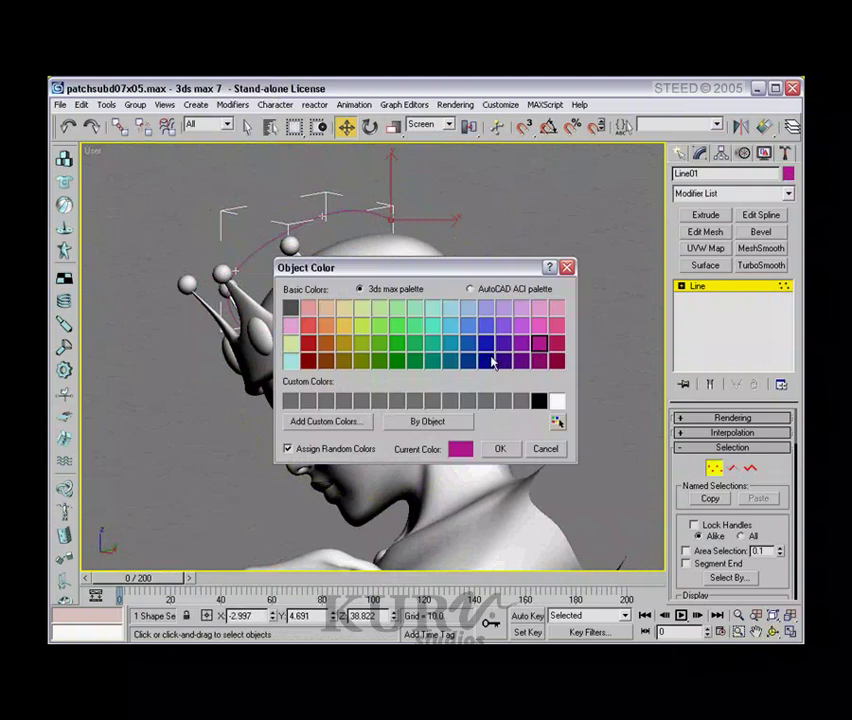
click(500, 450)
key(ctrl+r)
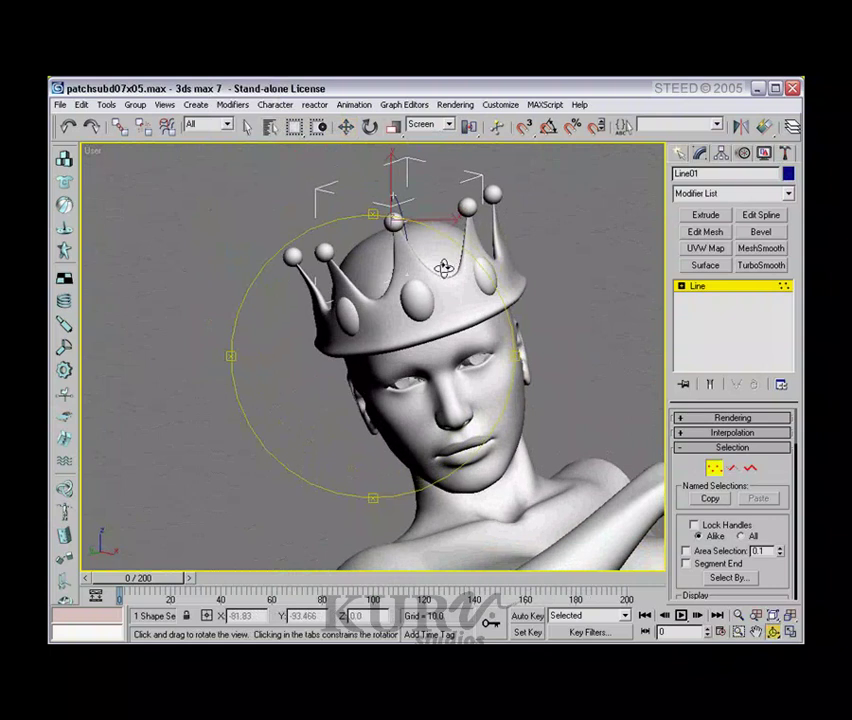
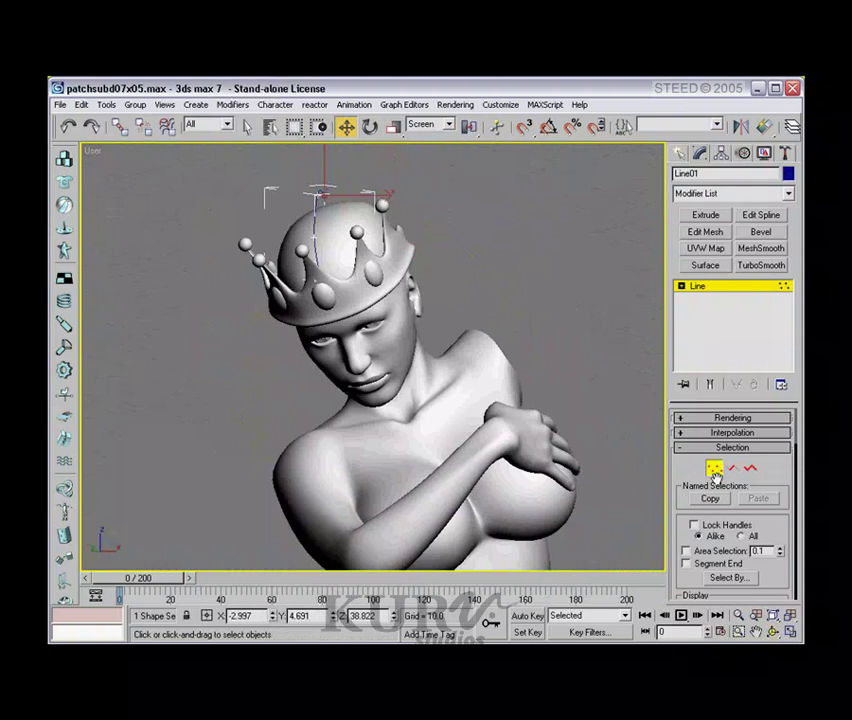
alt+middle_drag(407, 414, 390, 364)
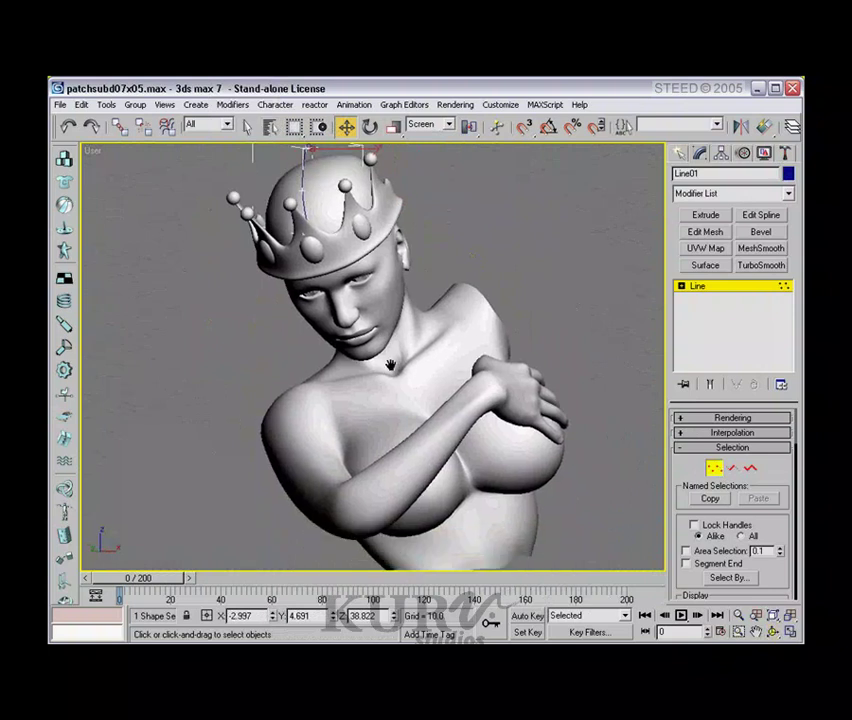
key(f)
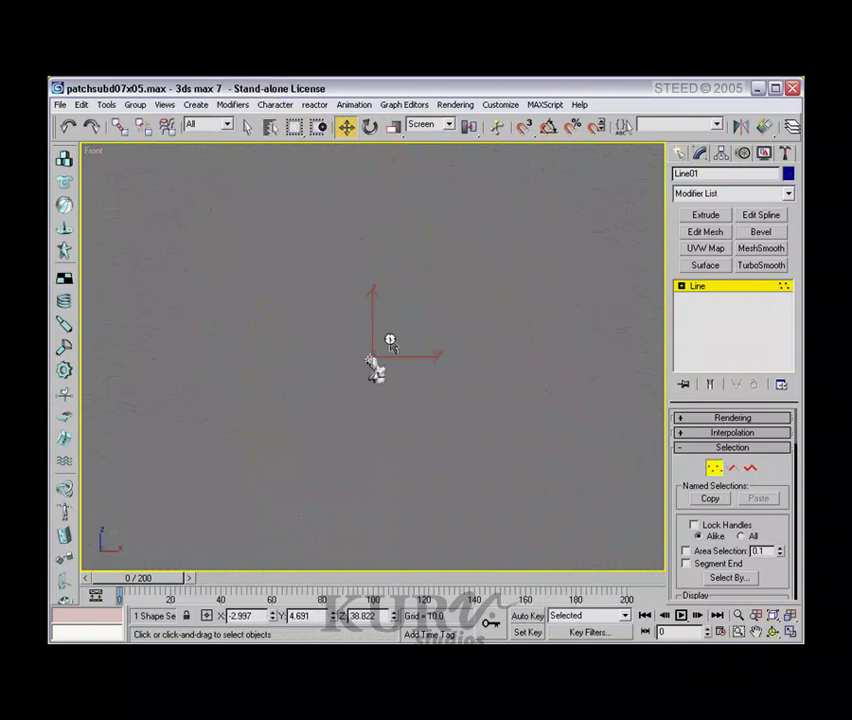
scroll(375, 392, up, 5)
scroll(374, 393, up, 4)
middle_drag(406, 436, 377, 248)
click(714, 469)
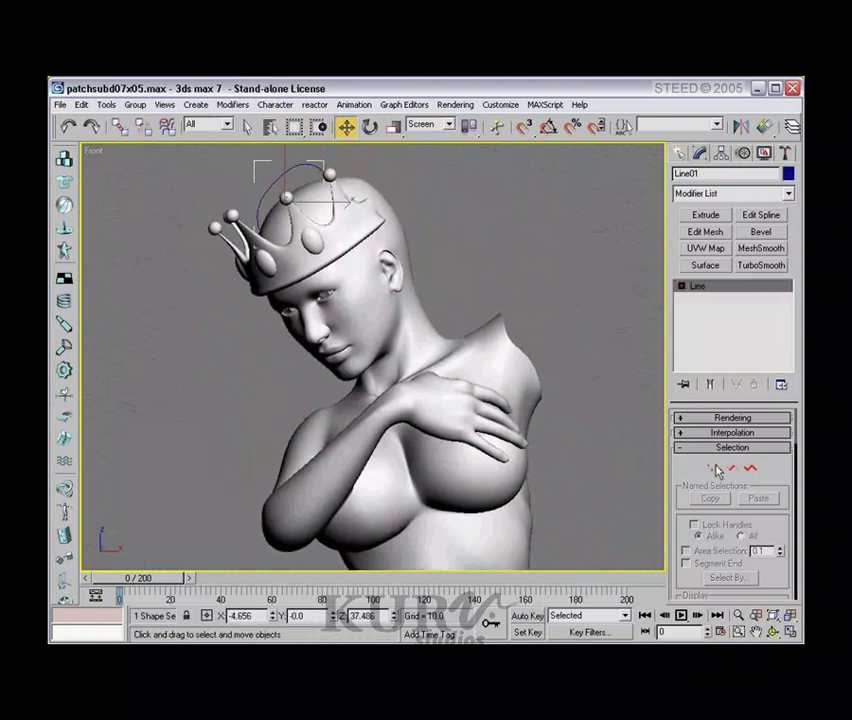
In the Front view, draw a seven-point open line from the crown's centre outward and down beside the face to below the bust
click(680, 155)
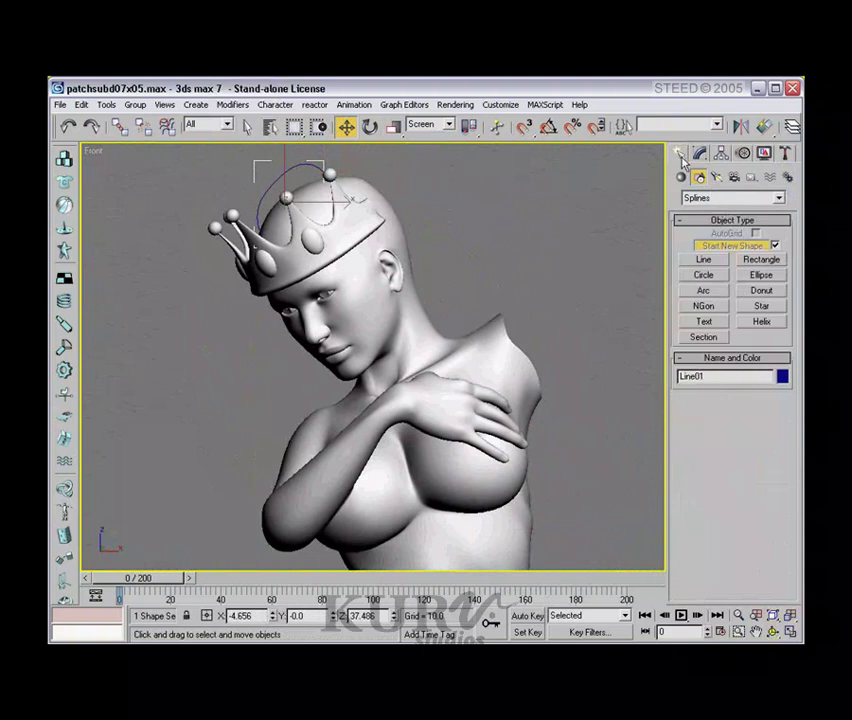
click(704, 260)
middle_drag(348, 243, 411, 210)
key(alt+z)
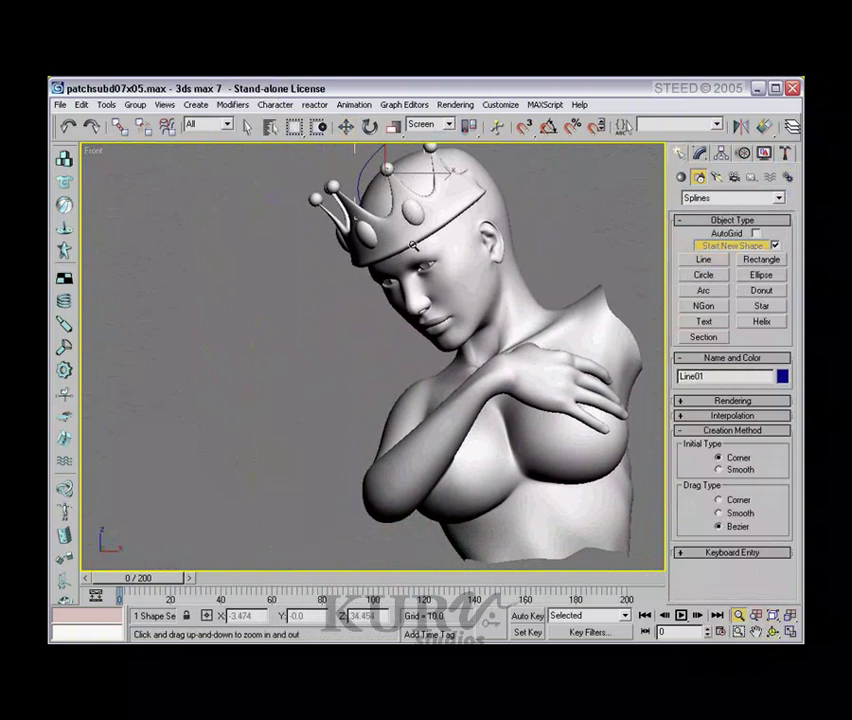
drag(411, 238, 428, 263)
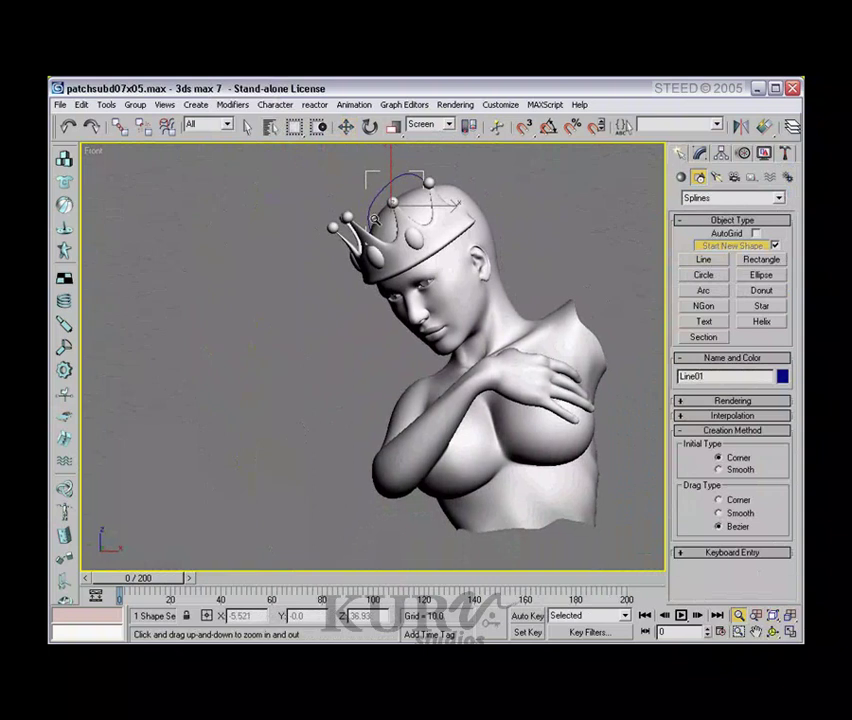
right_click(322, 201)
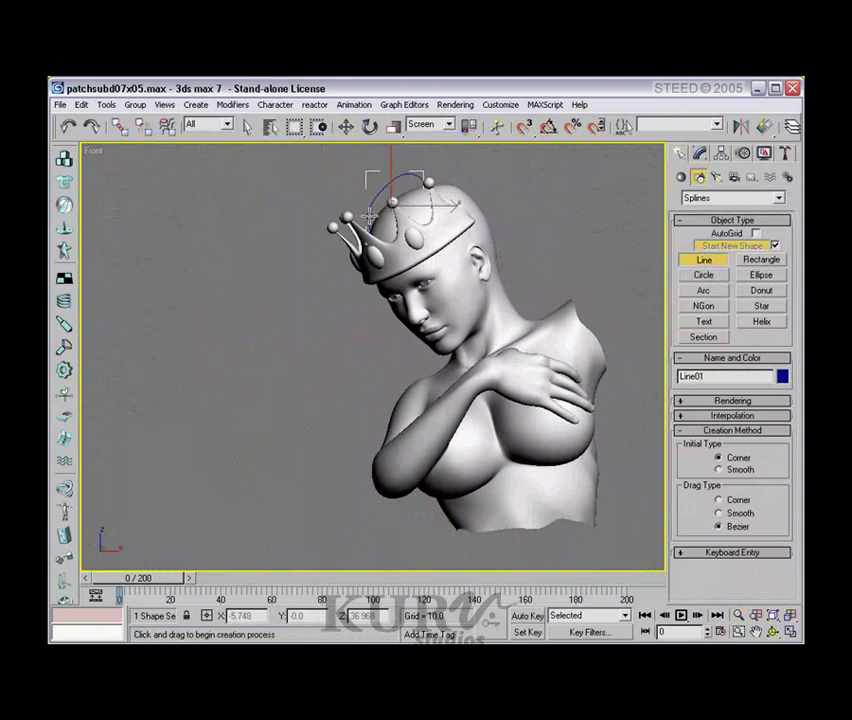
click(370, 212)
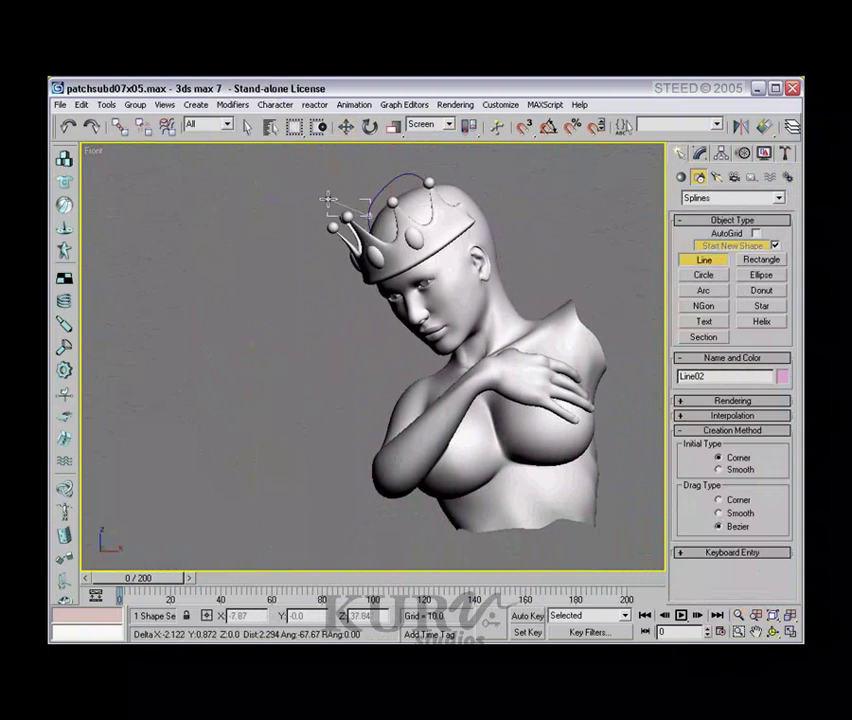
click(328, 200)
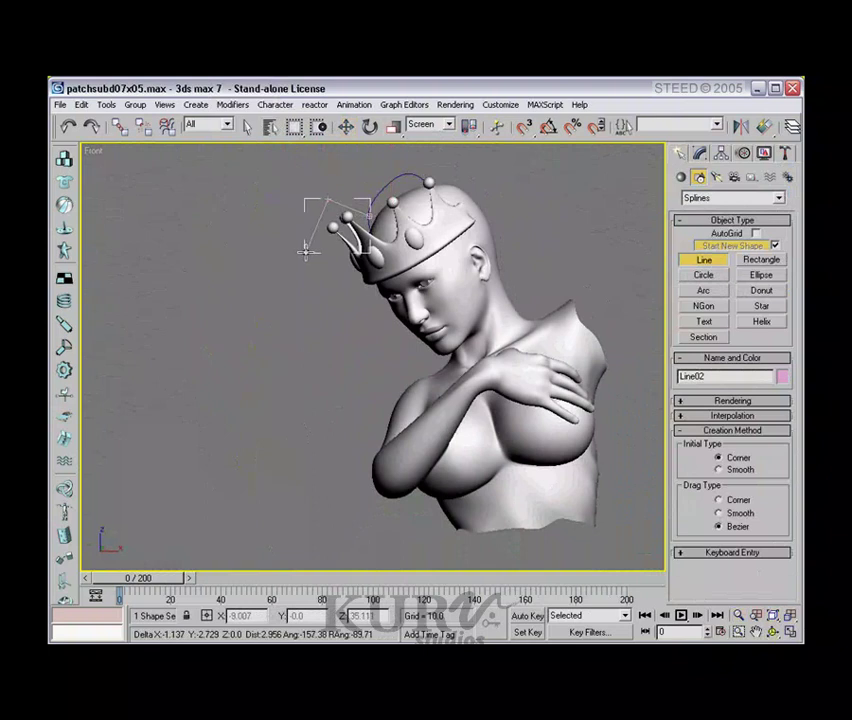
click(317, 320)
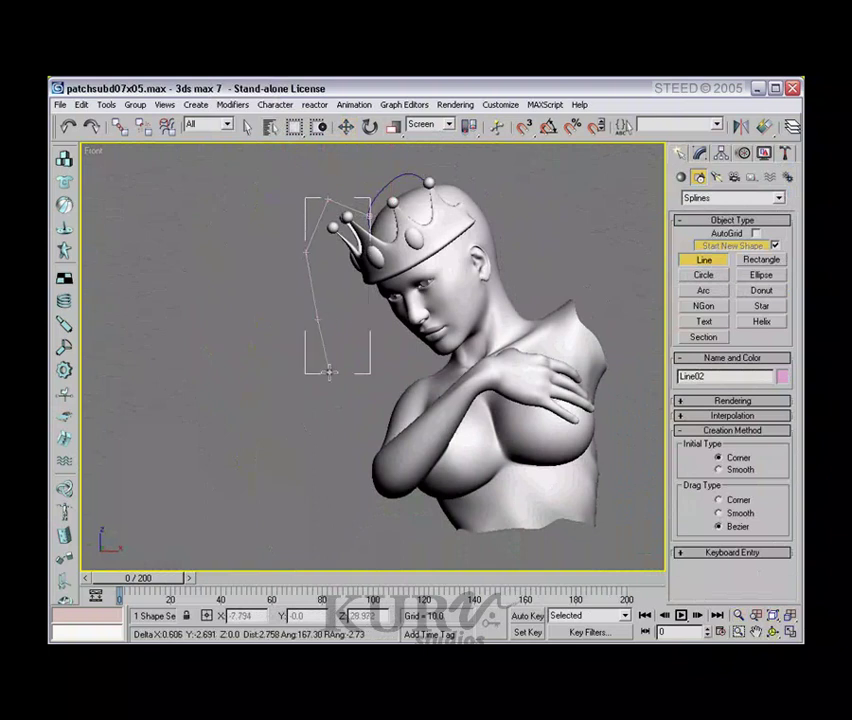
click(325, 377)
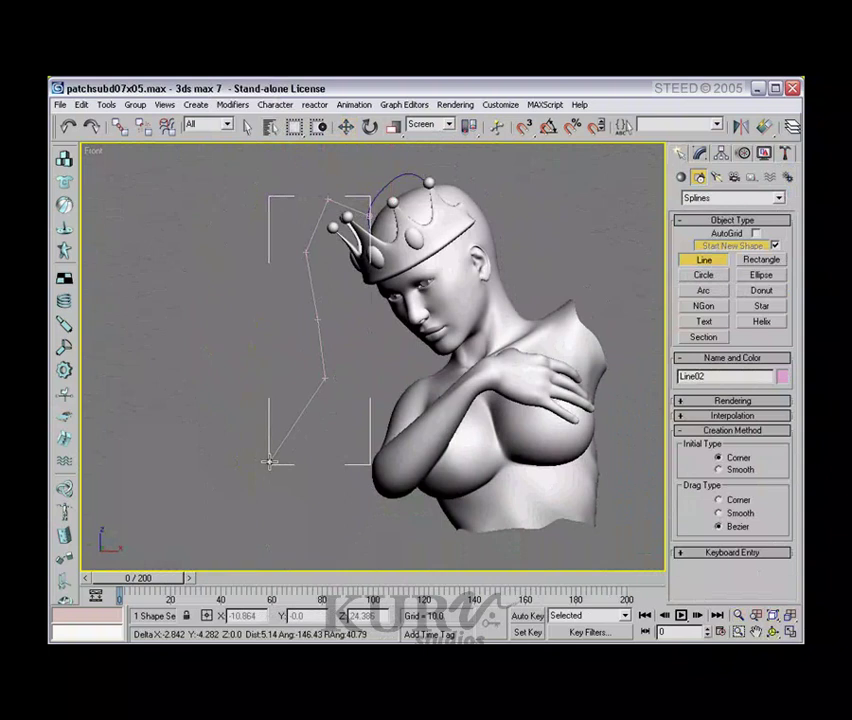
click(269, 462)
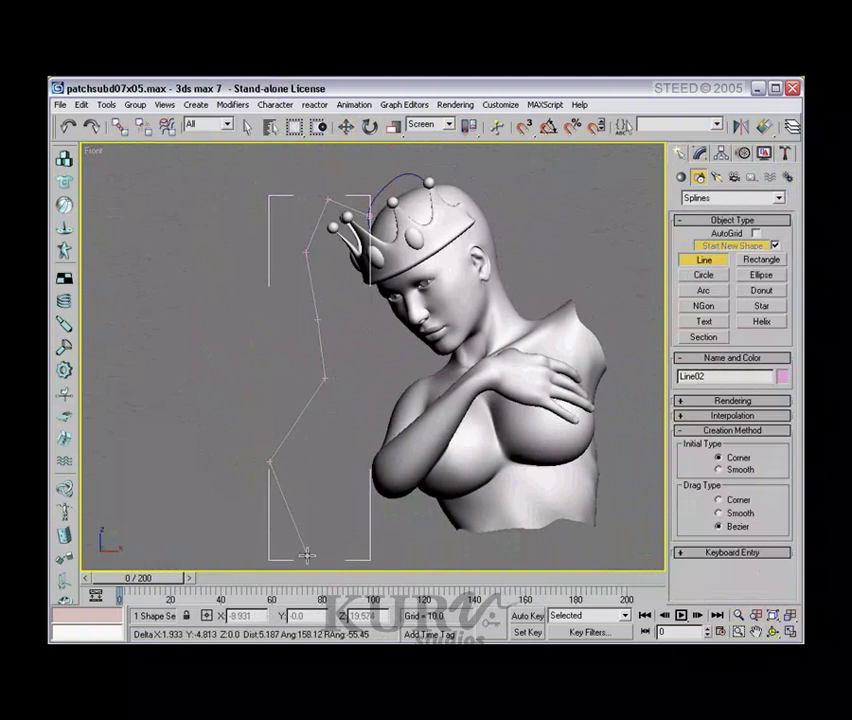
click(304, 551)
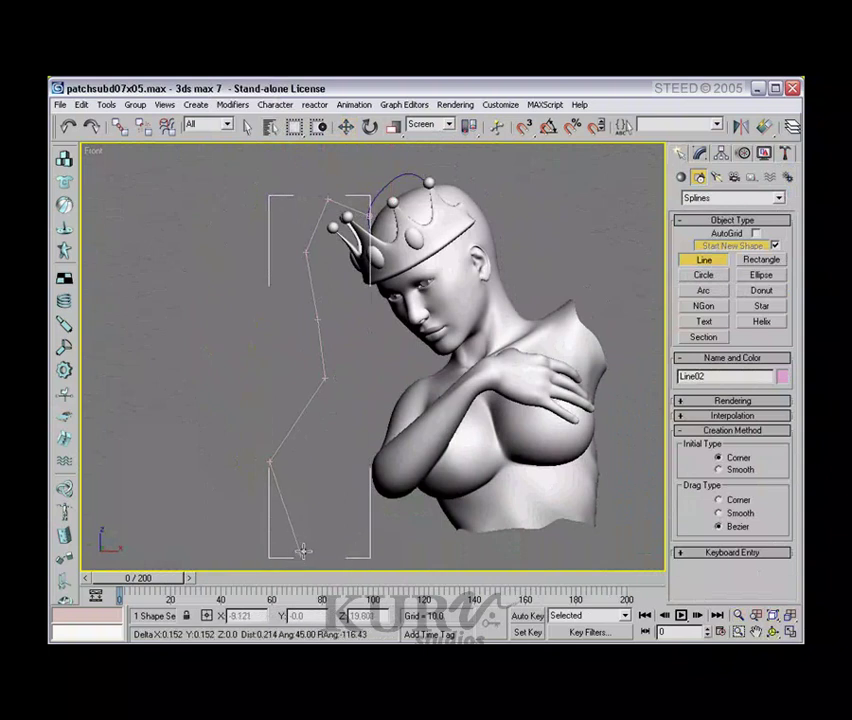
right_click(304, 551)
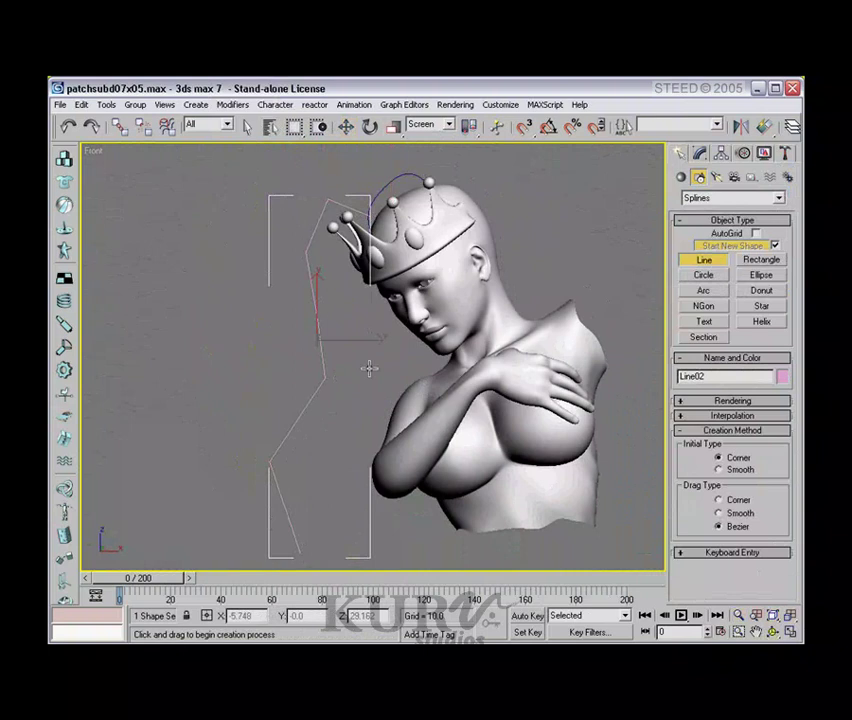
Change the new line's object colour to dark indigo
click(700, 155)
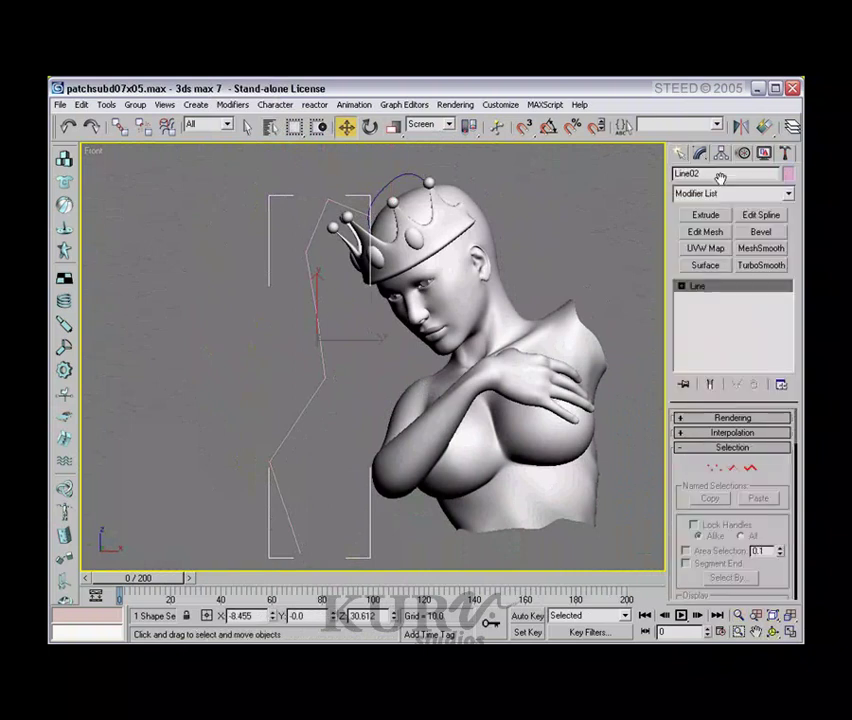
click(789, 175)
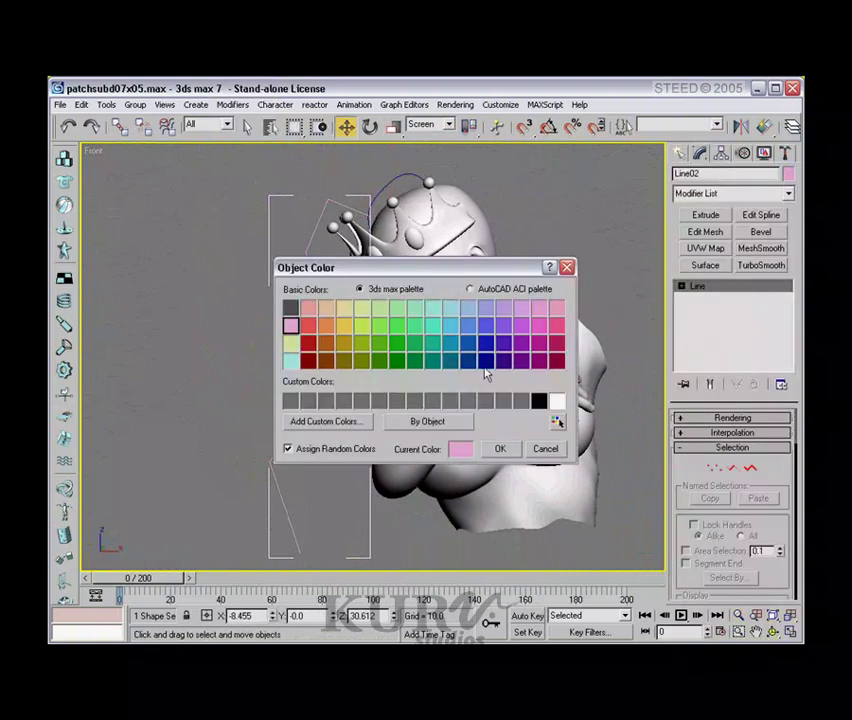
click(505, 362)
click(500, 449)
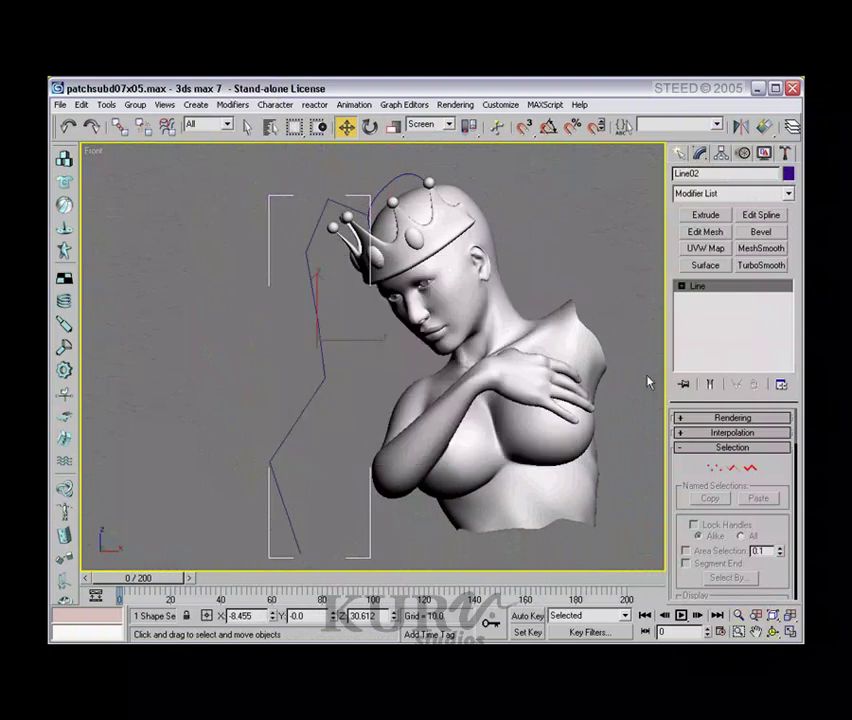
Convert all vertices of the new line to Smooth
click(715, 472)
drag(298, 190, 380, 538)
right_click(325, 383)
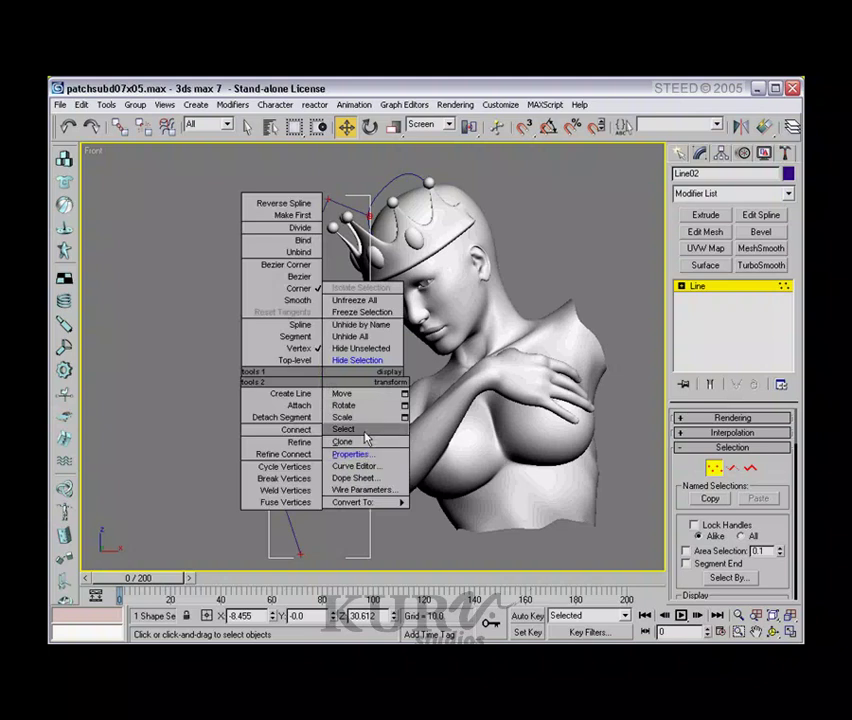
click(300, 300)
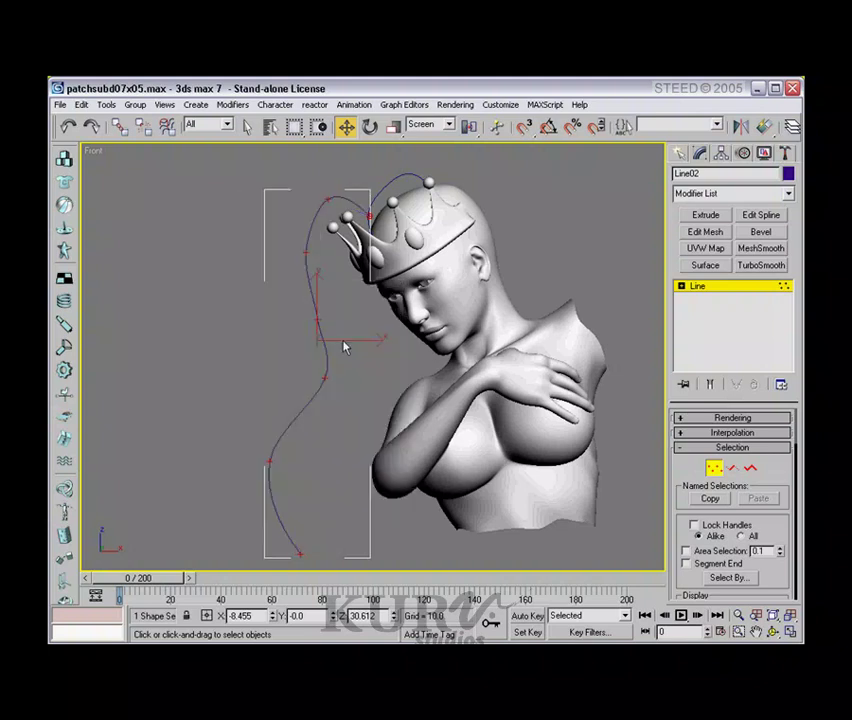
Shift the line's two middle vertices in the Front view to even out the curve beside the face and shoulder
drag(313, 320, 326, 316)
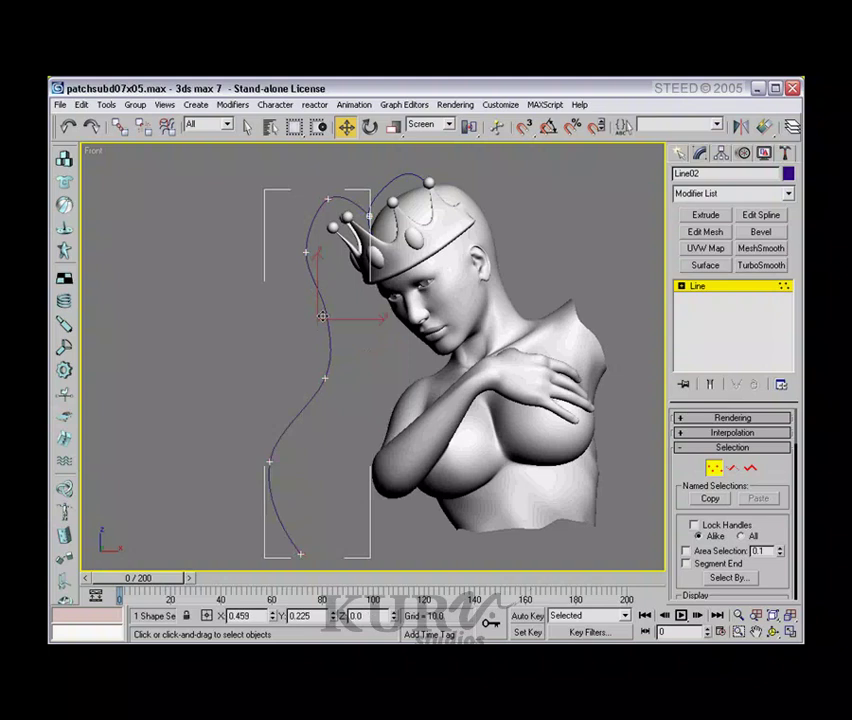
mouse_move(329, 378)
mouse_down()
mouse_move(311, 399)
mouse_move(319, 394)
mouse_up()
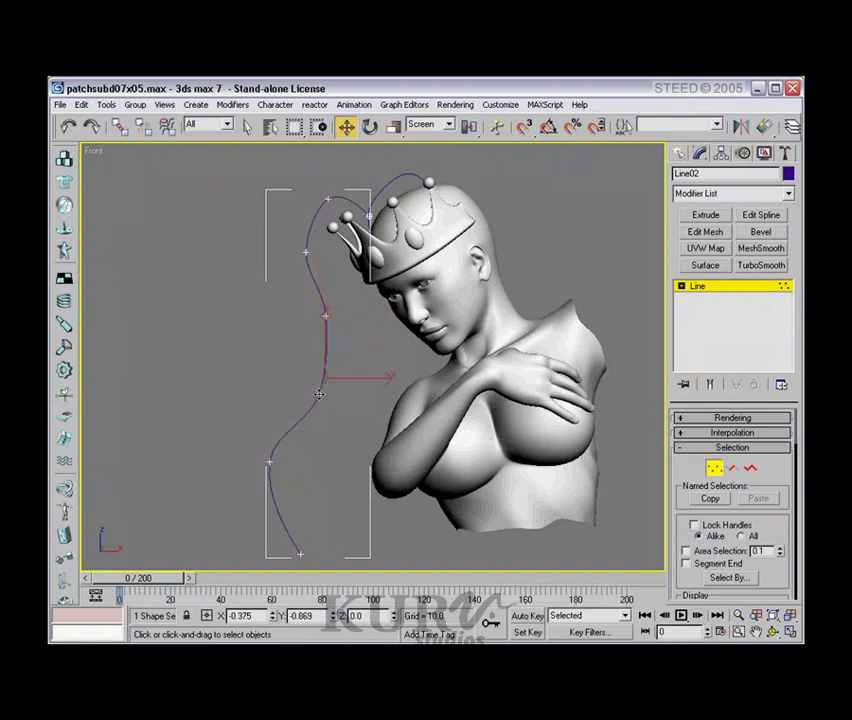
click(319, 394)
In the Left view, move the new line's second, third and fourth vertices back across the crown and down behind the jaw
middle_drag(366, 358, 294, 333)
scroll(294, 333, down, 2)
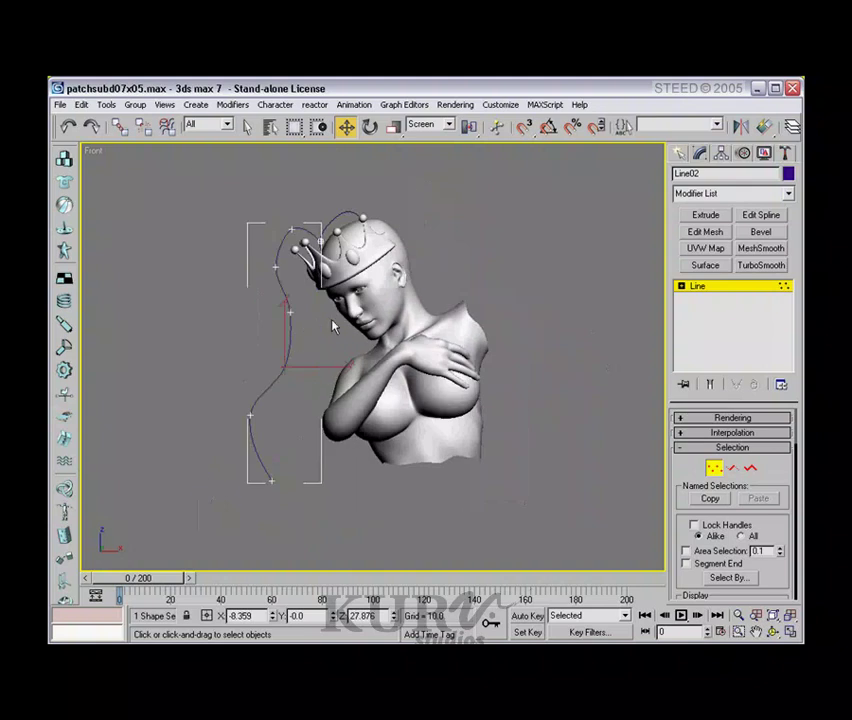
middle_drag(464, 331, 398, 376)
key(r)
click(774, 616)
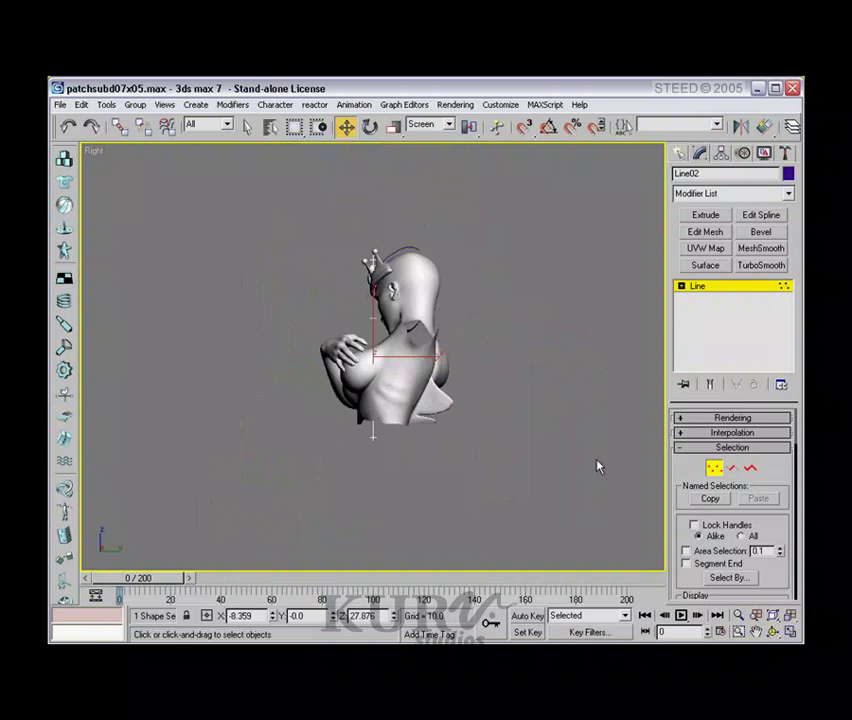
middle_drag(449, 365, 382, 358)
key(l)
scroll(394, 361, up, 4)
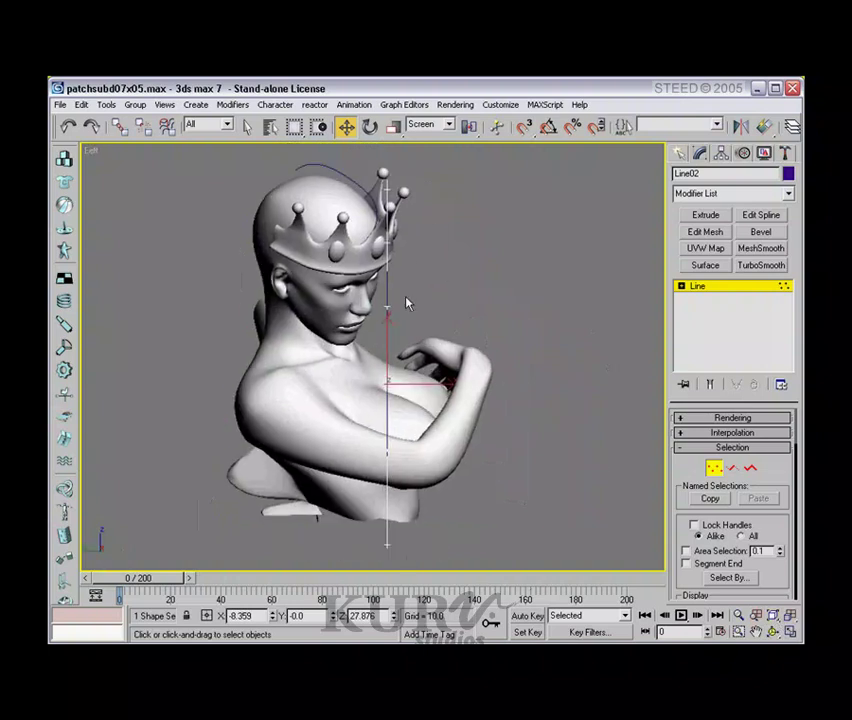
mouse_move(407, 304)
alt+middle_down()
mouse_move(418, 285)
mouse_move(416, 302)
mouse_move(397, 291)
alt+middle_up()
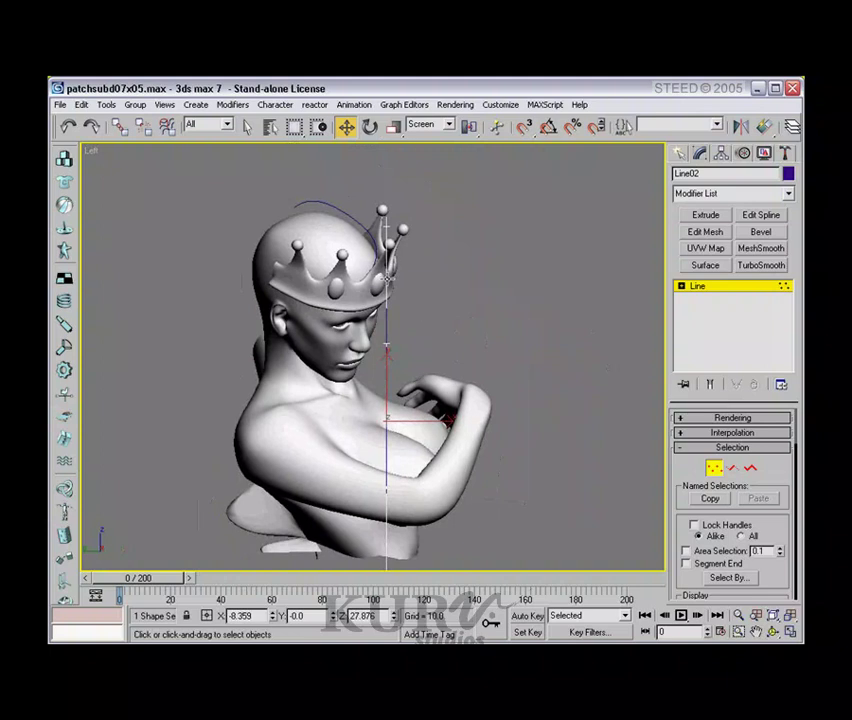
drag(387, 279, 338, 281)
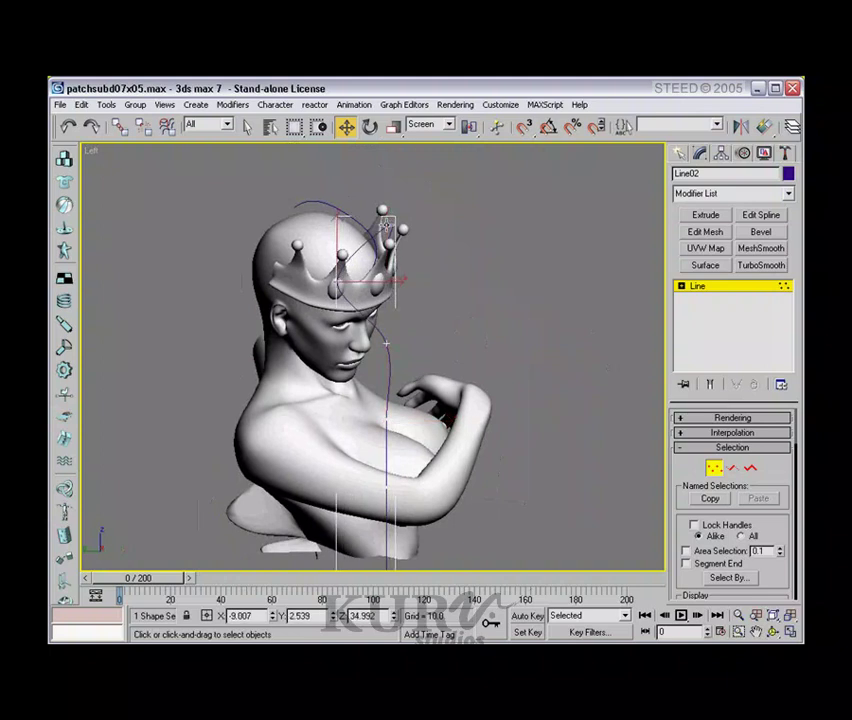
drag(385, 228, 349, 234)
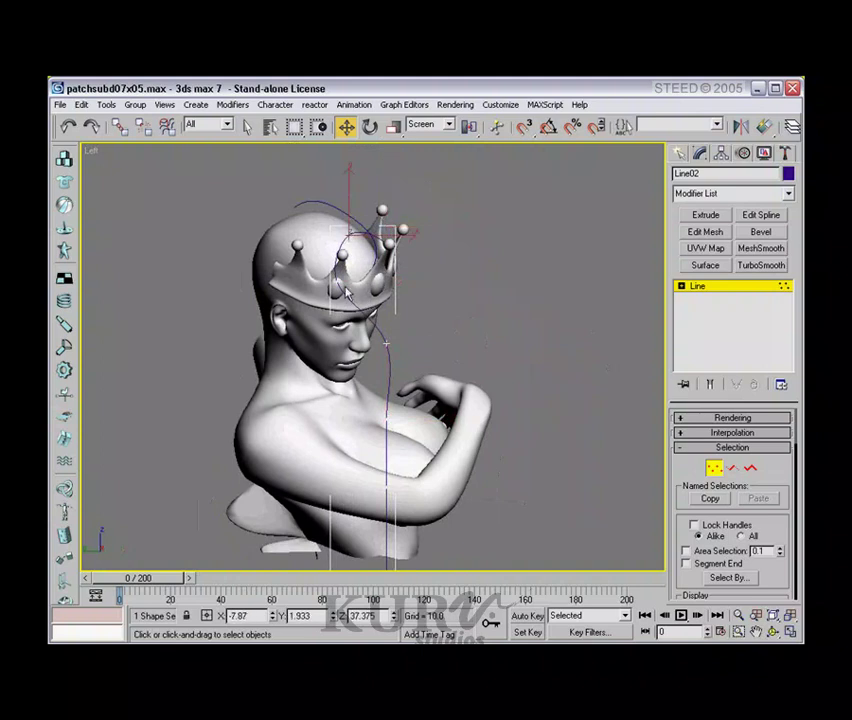
drag(346, 294, 314, 303)
drag(388, 345, 295, 366)
Pull the line's three lowest vertices back so the strand runs down over the shoulder and behind the upper arm
drag(388, 488, 322, 487)
drag(385, 421, 281, 420)
click(322, 489)
drag(322, 489, 291, 491)
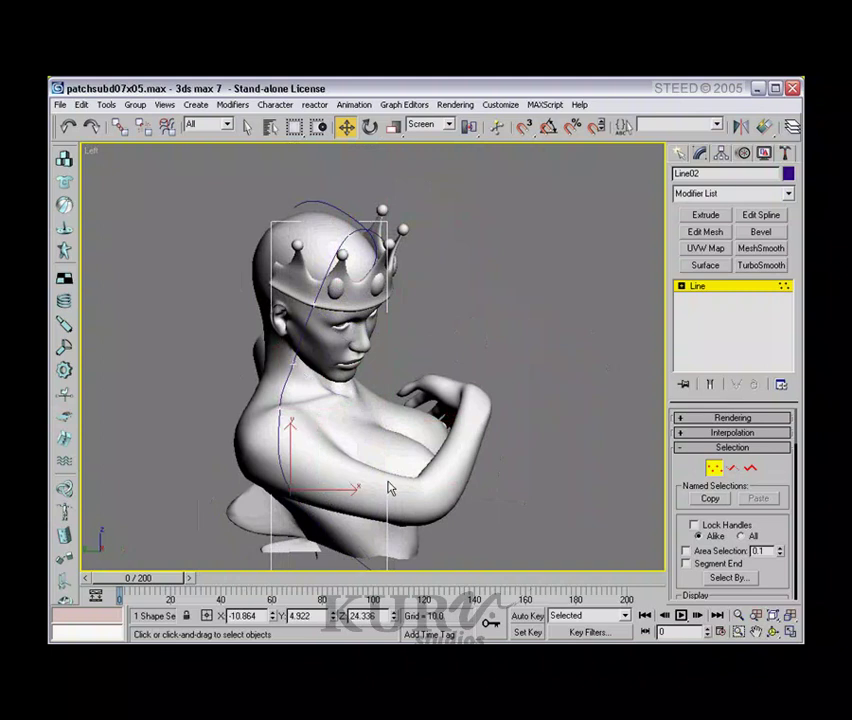
middle_drag(390, 488, 386, 338)
drag(388, 427, 275, 434)
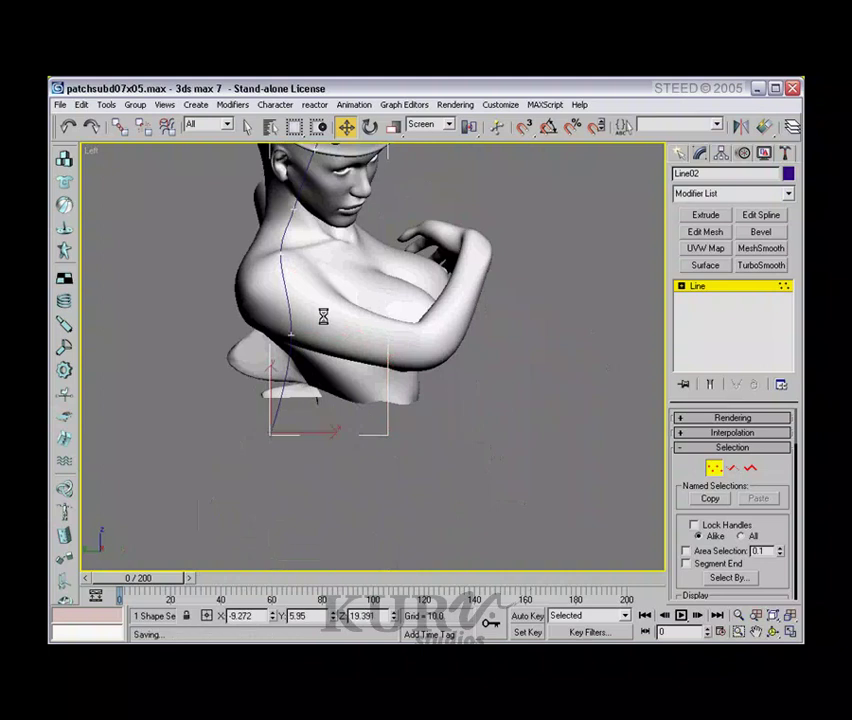
Fine-tune the line's vertices at the shoulder and neck, raising the neck vertex slightly towards the jaw
middle_drag(288, 274, 285, 393)
click(285, 377)
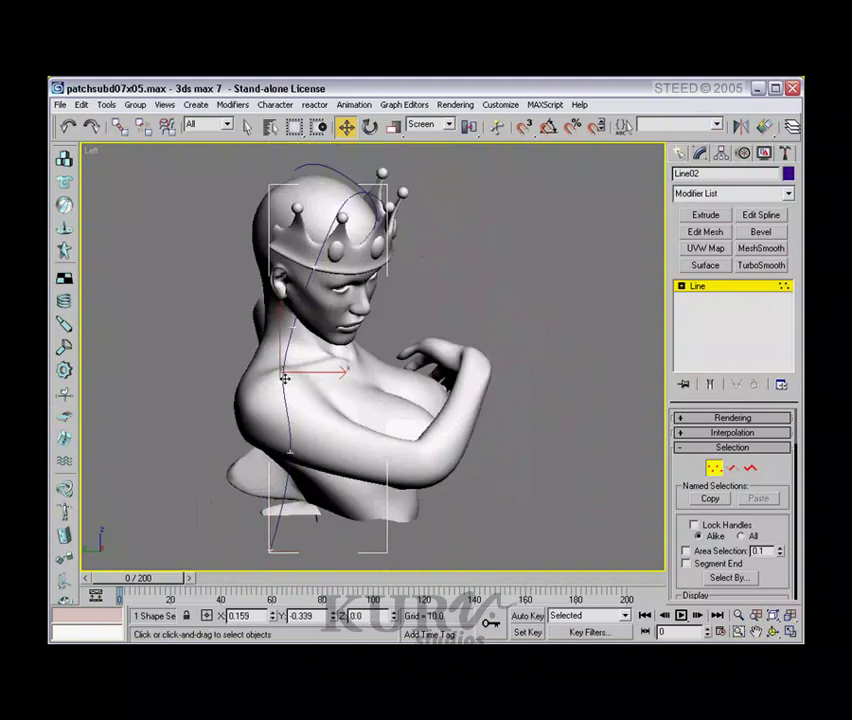
drag(284, 374, 286, 375)
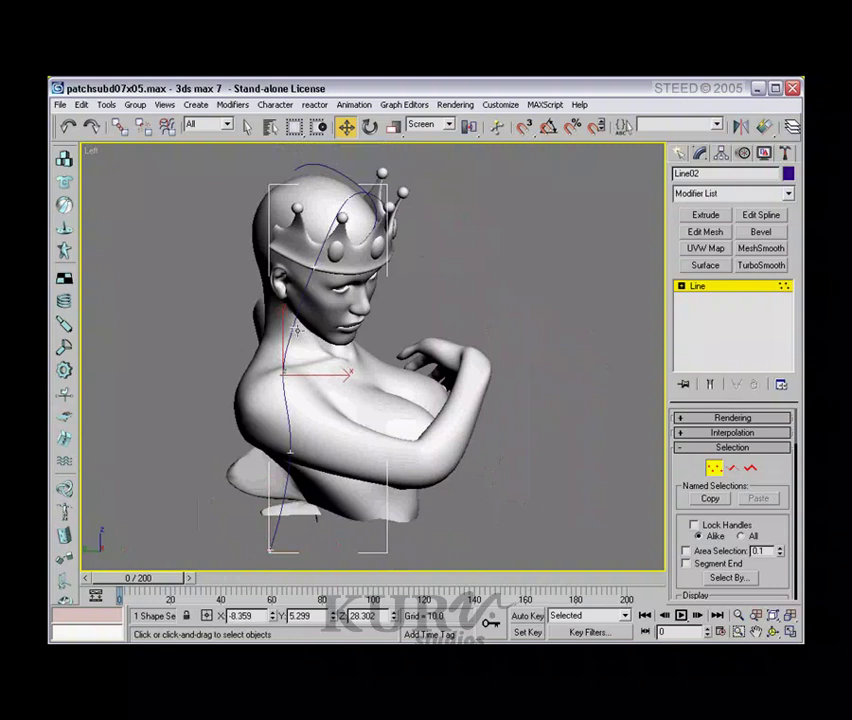
drag(295, 329, 293, 316)
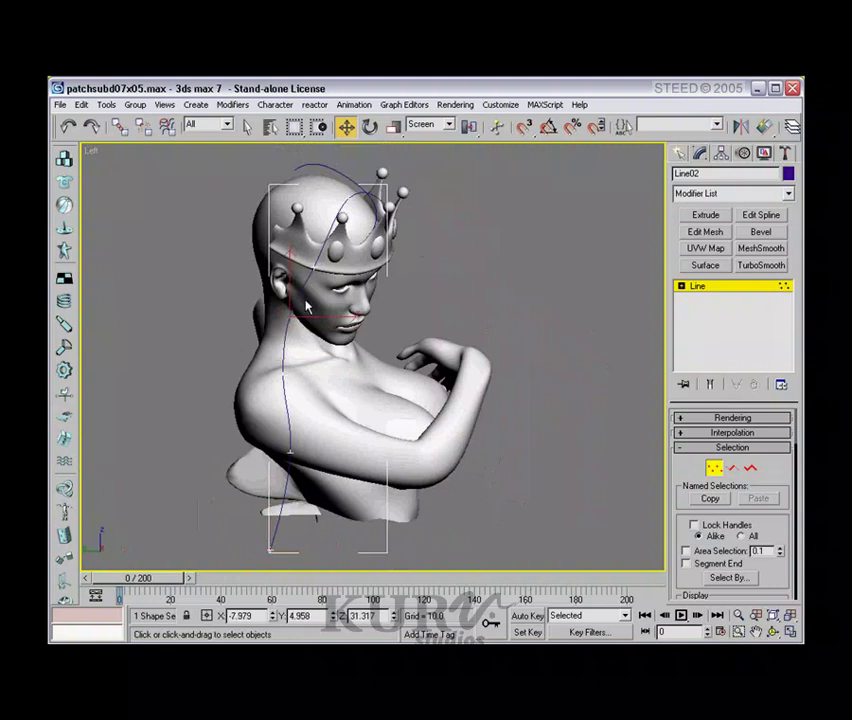
Nudge the line's vertices near the ear, jaw and shoulder slightly inward, towards the statue's head and neck
drag(314, 268, 305, 264)
middle_drag(376, 293, 372, 313)
scroll(372, 313, down, 2)
key(ctrl+r)
drag(378, 356, 277, 351)
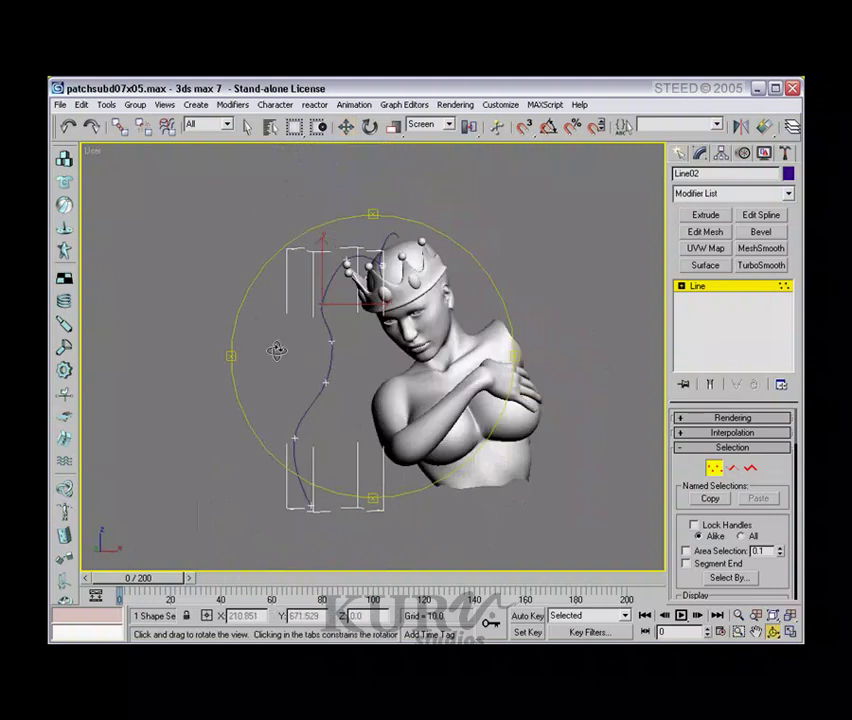
alt+middle_drag(277, 350, 539, 353)
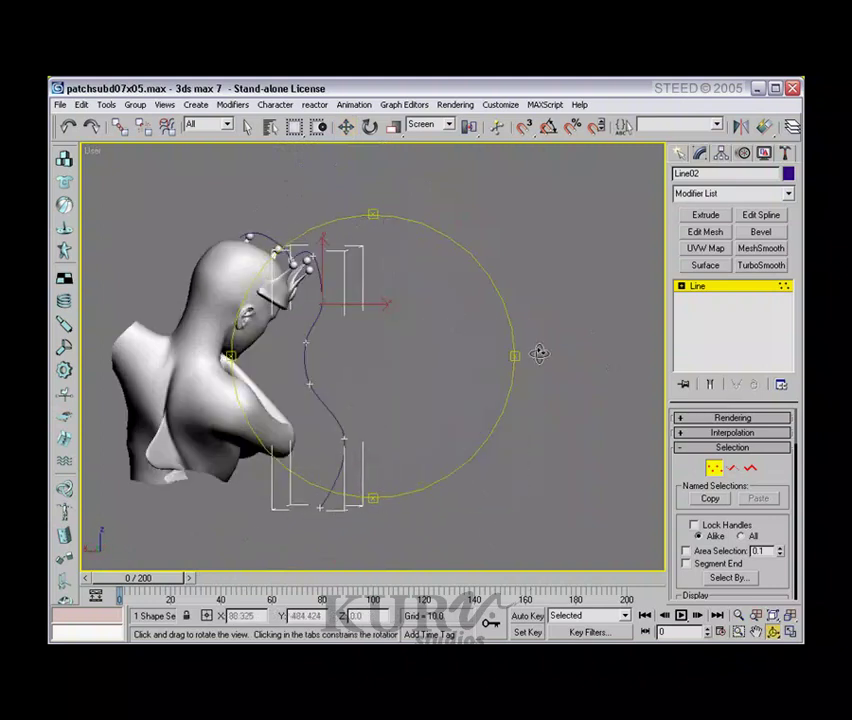
mouse_move(539, 353)
mouse_down()
mouse_move(557, 371)
mouse_move(541, 369)
mouse_up()
key(w)
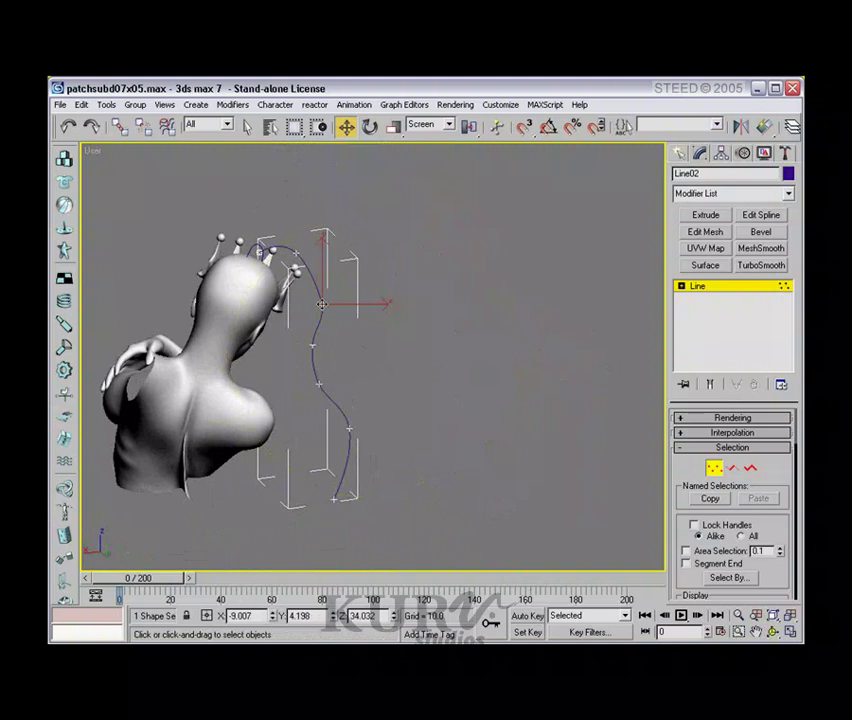
drag(321, 304, 315, 383)
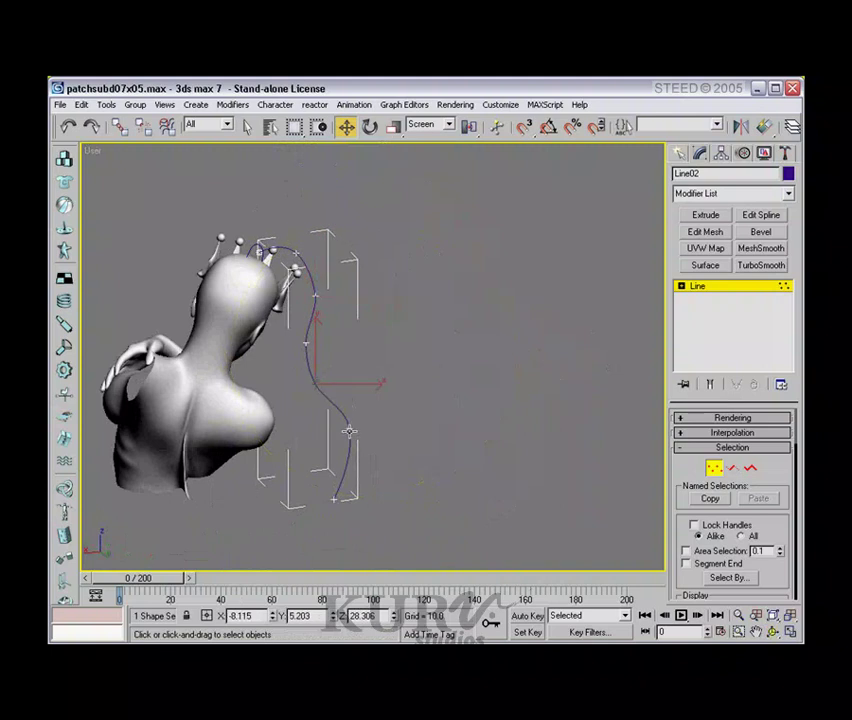
Viewed from behind, pull the line's two lowest vertices inward, closer to the upper arm
drag(349, 432, 340, 427)
drag(335, 495, 318, 496)
key(ctrl+r)
right_click(338, 434)
drag(340, 430, 335, 432)
Viewed from the front, bend the line's lower tip and shoulder vertex towards the body and readjust the vertices next to them
key(ctrl+r)
drag(372, 366, 125, 332)
right_click(155, 359)
drag(335, 431, 345, 437)
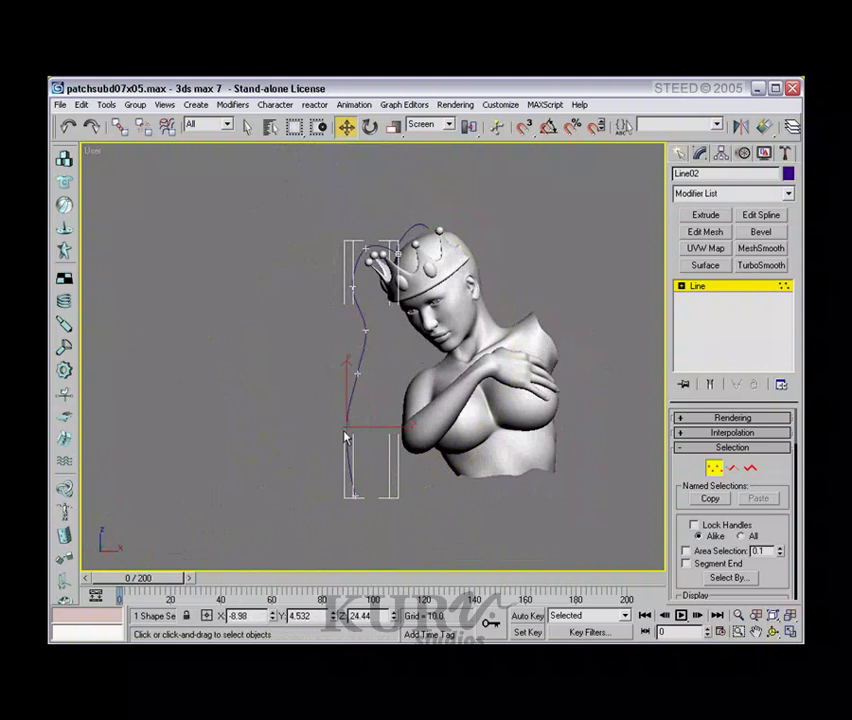
click(358, 497)
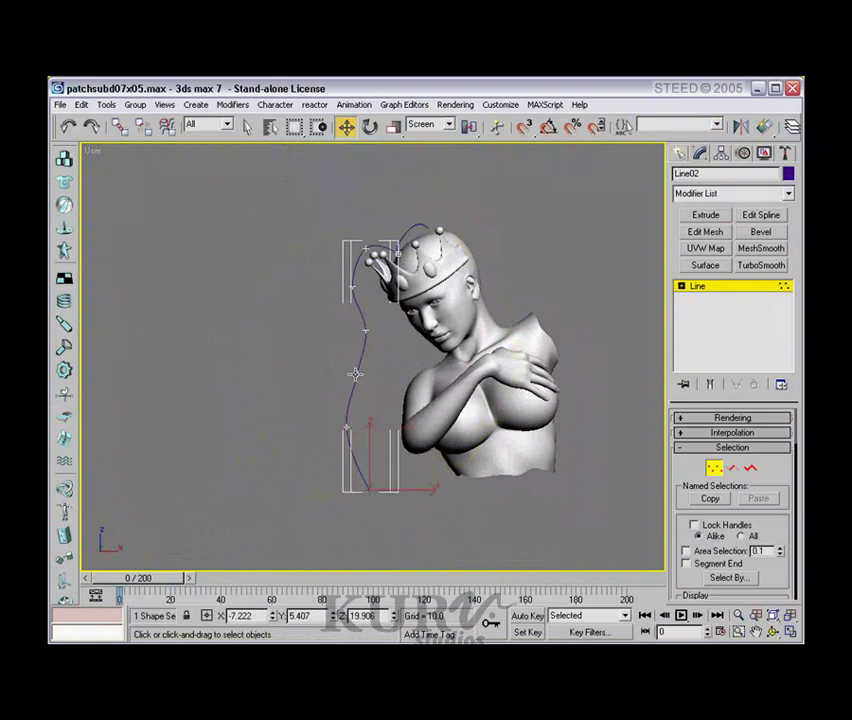
drag(355, 374, 364, 378)
drag(367, 330, 365, 331)
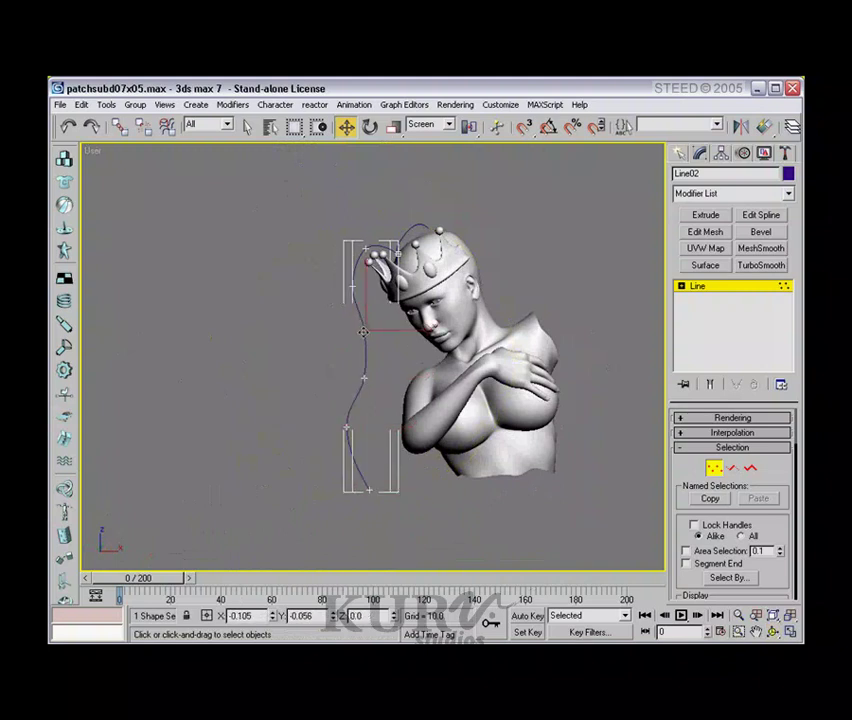
Accentuate the strand's wave by moving the neck vertex and tip inward and the two vertices beside the shoulder and arm outward
key(ctrl+r)
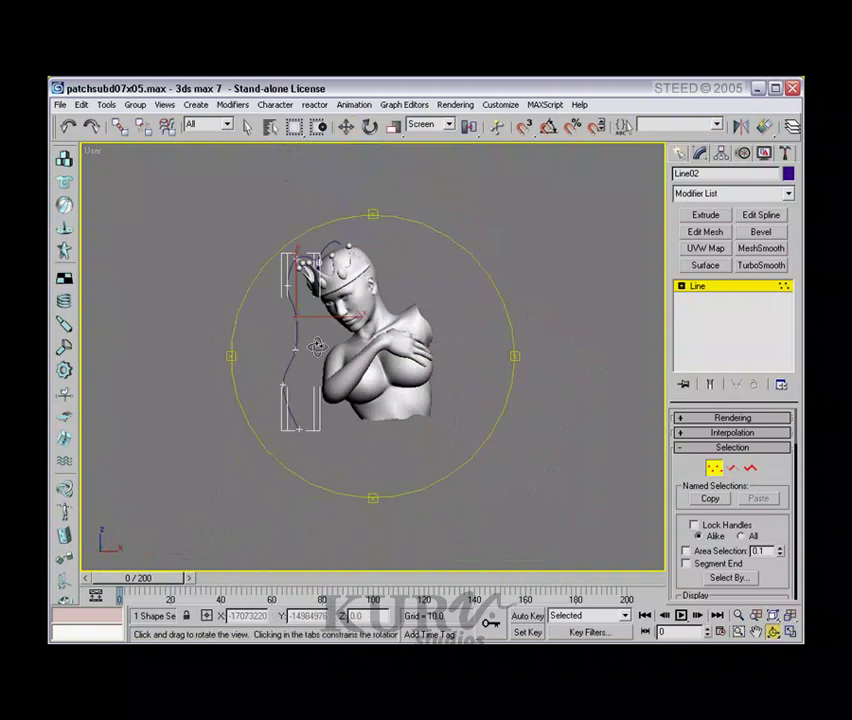
drag(420, 340, 397, 354)
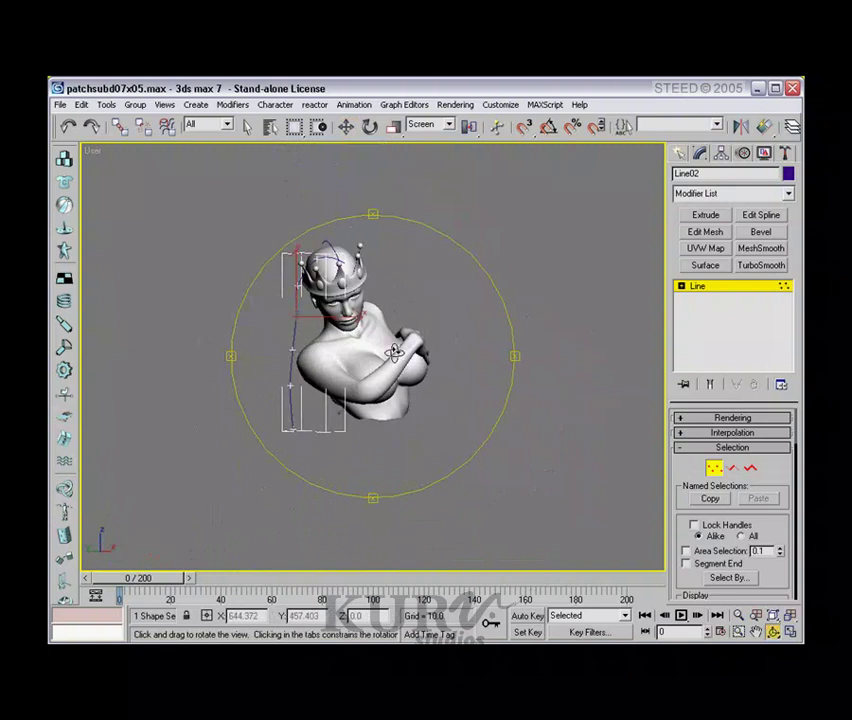
key(w)
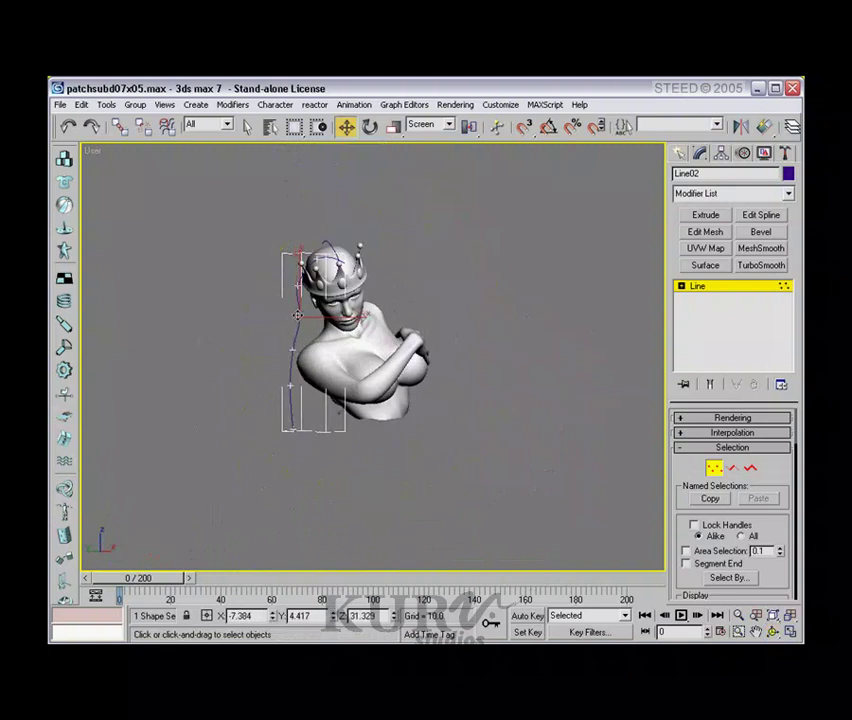
click(293, 348)
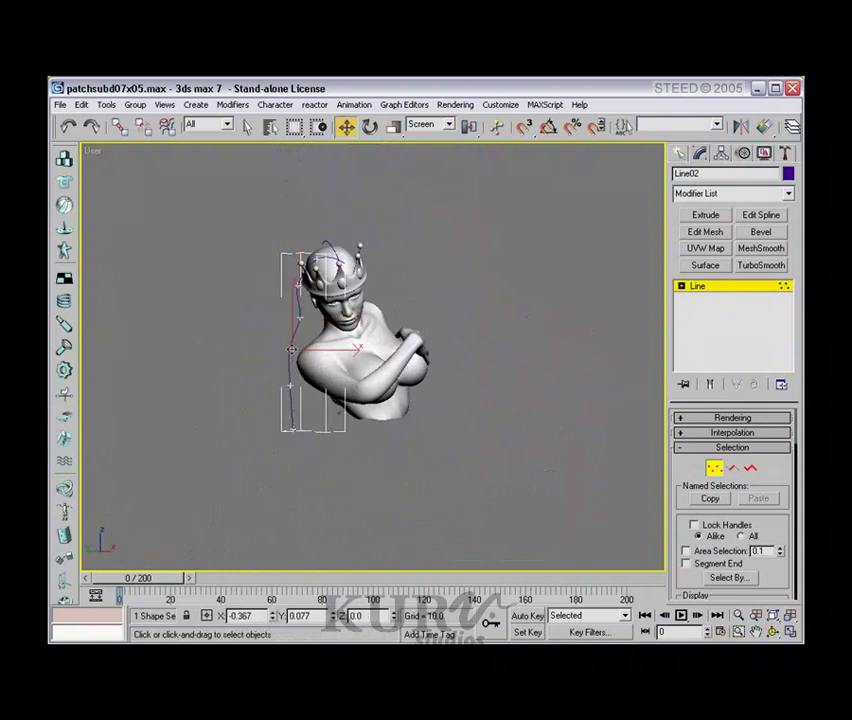
click(293, 425)
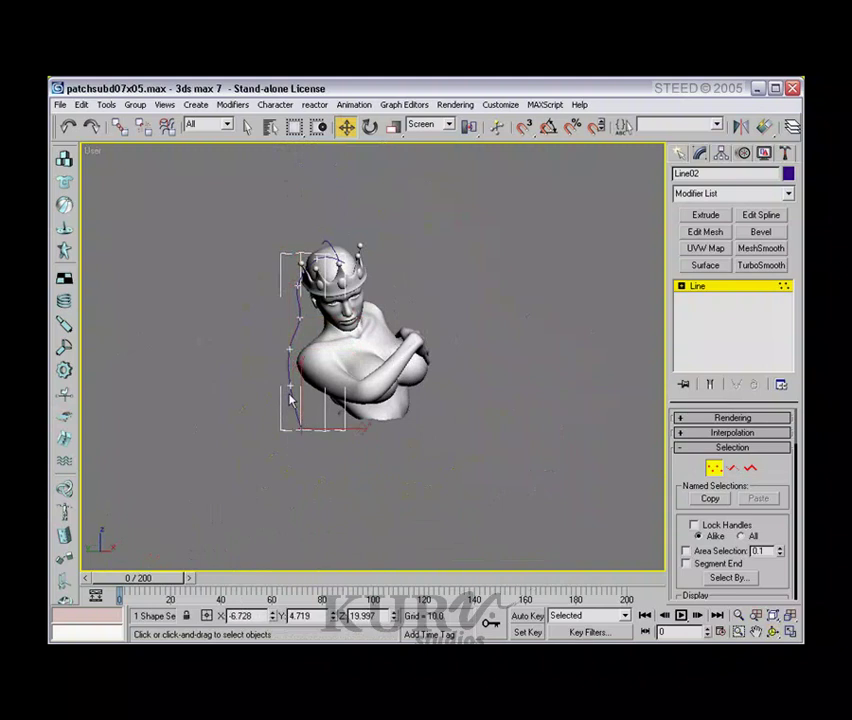
click(290, 387)
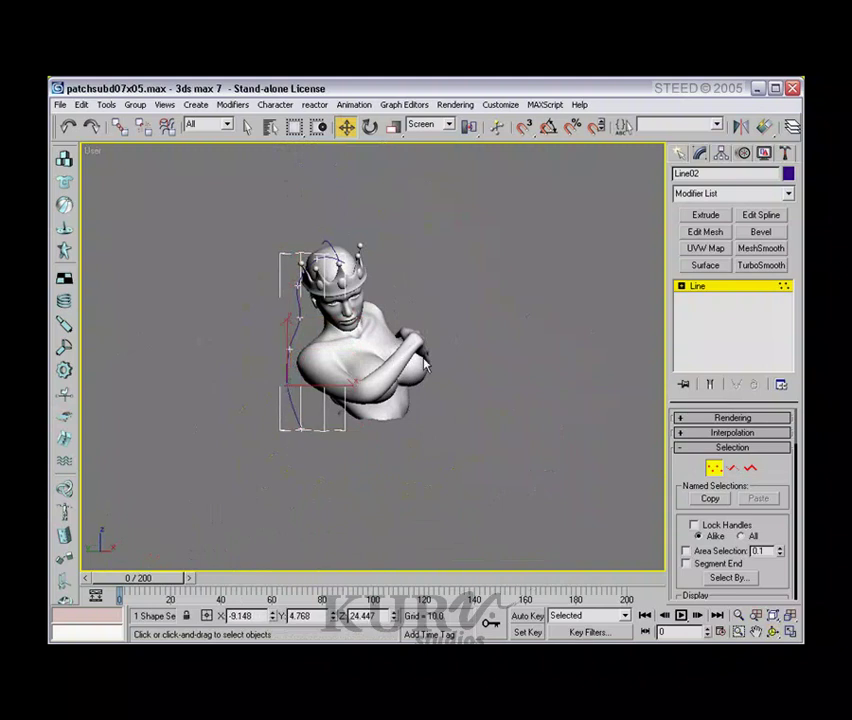
scroll(380, 347, up, 4)
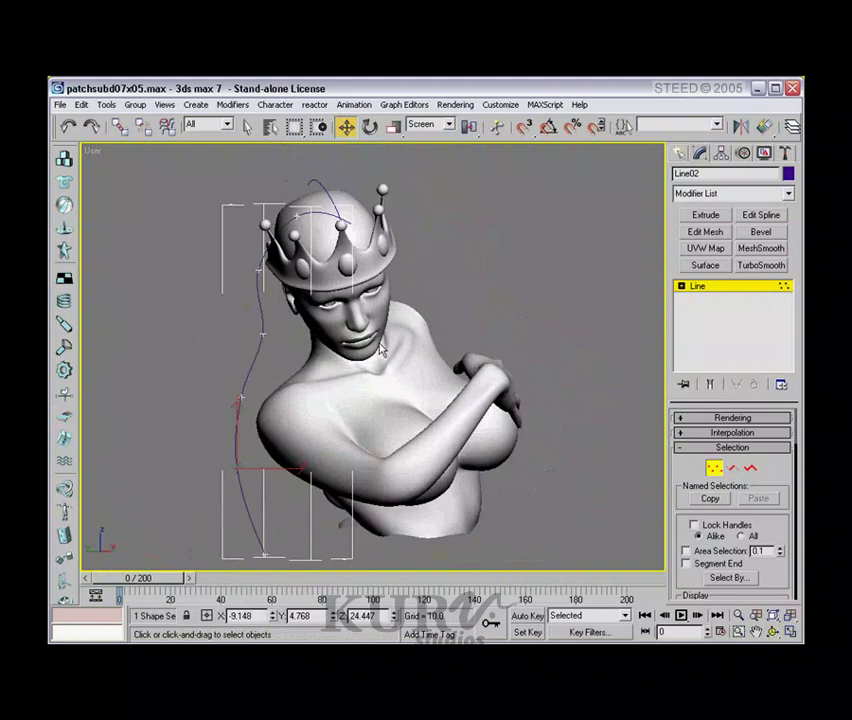
scroll(384, 342, up, 2)
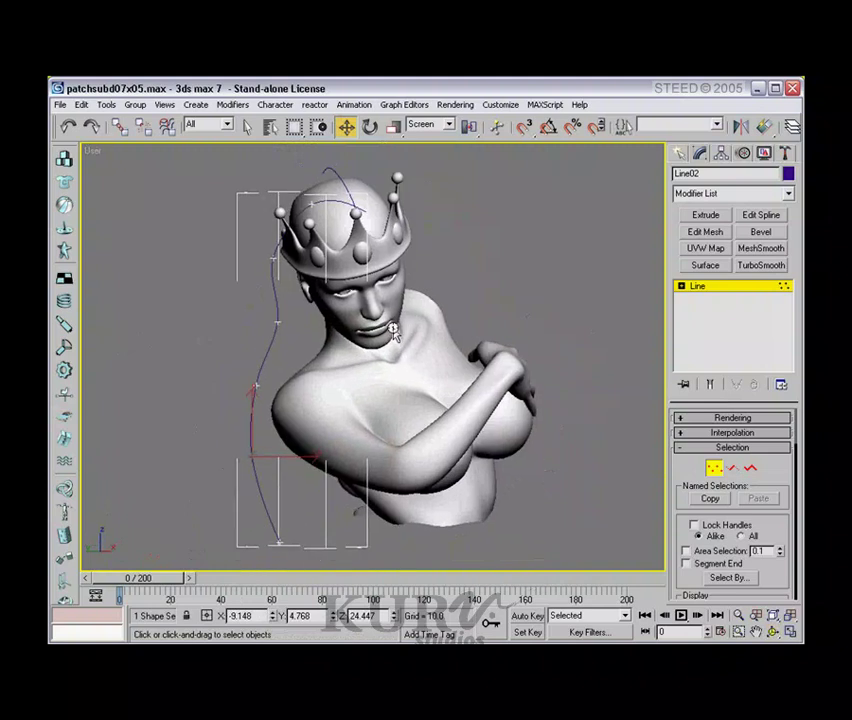
In the Top view, leave vertex editing and clone the finished line as one Copy towards the back of the head
key(t)
scroll(383, 352, up, 10)
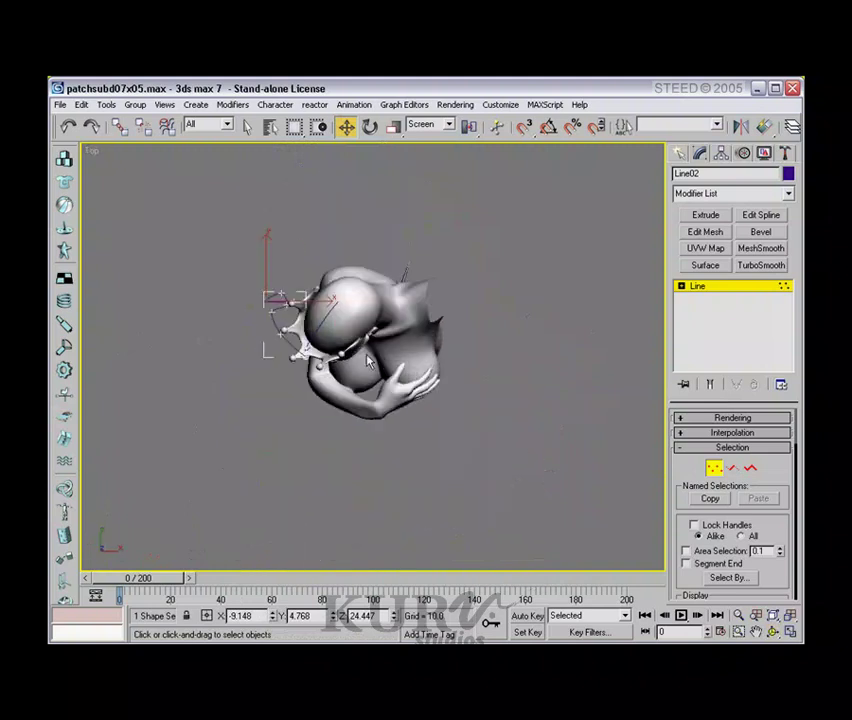
scroll(399, 374, down, 3)
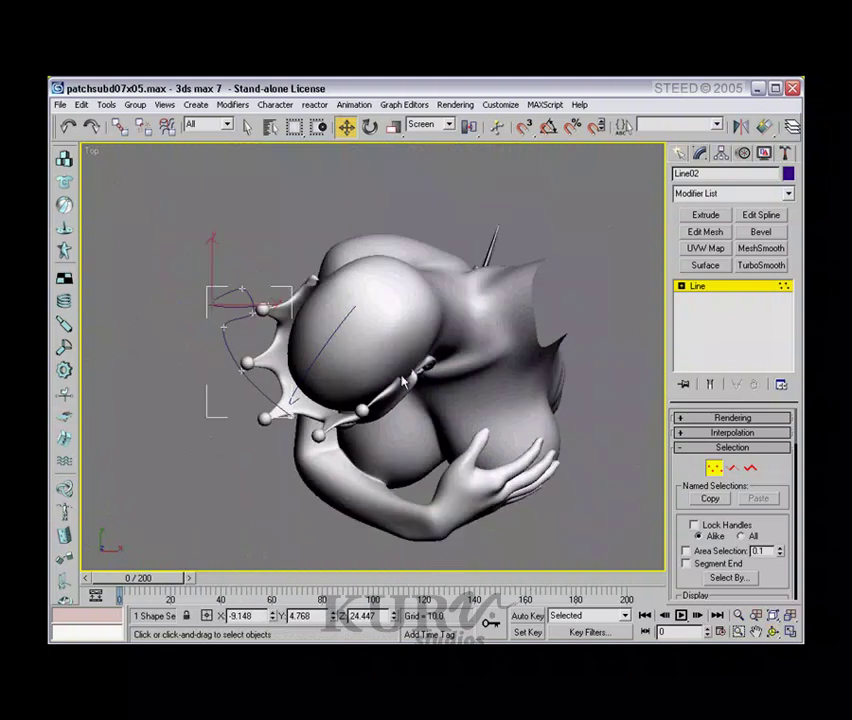
click(716, 474)
scroll(475, 354, down, 3)
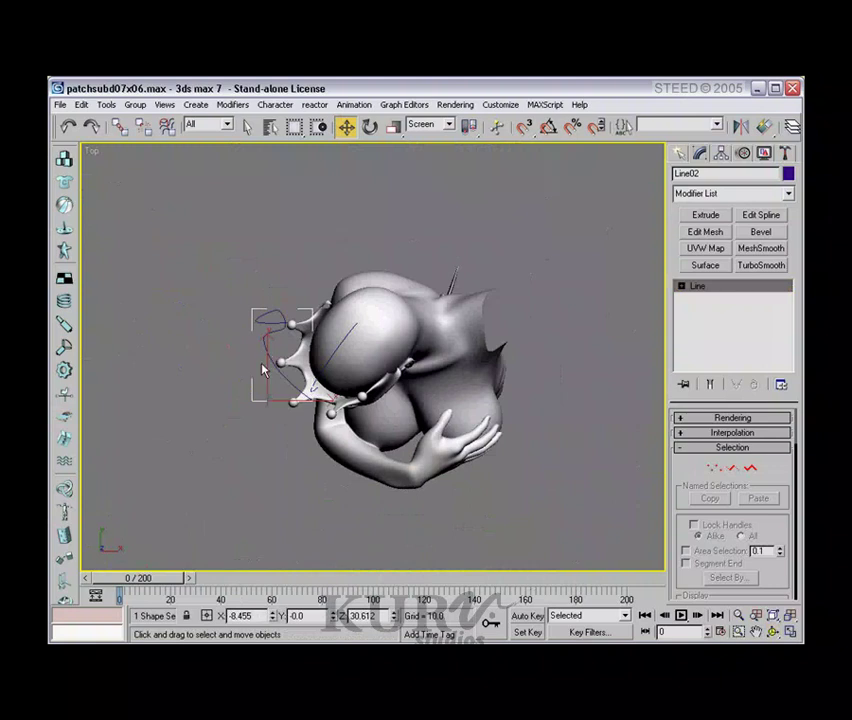
scroll(262, 395, up, 5)
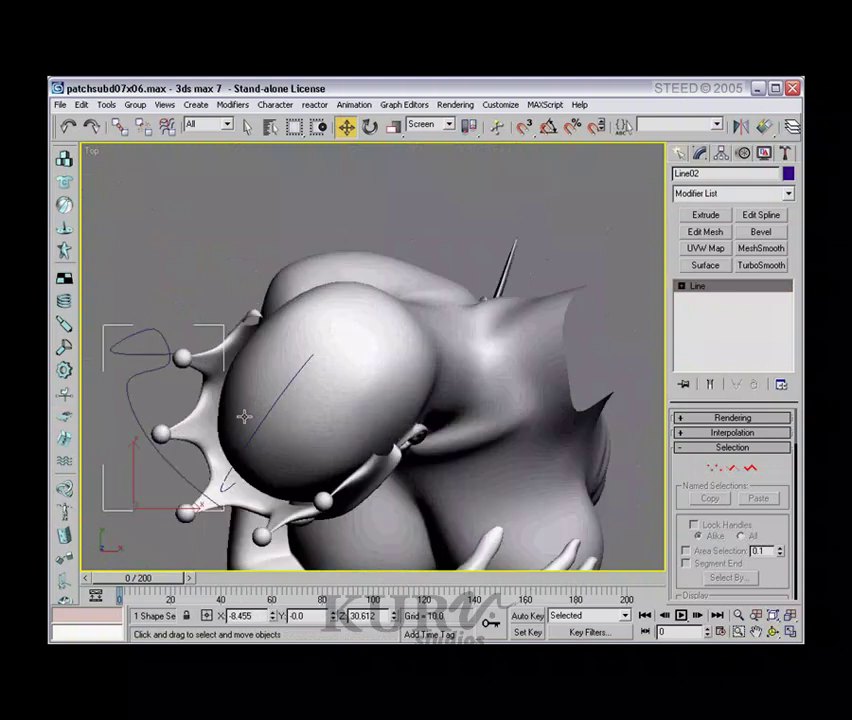
middle_drag(243, 414, 393, 385)
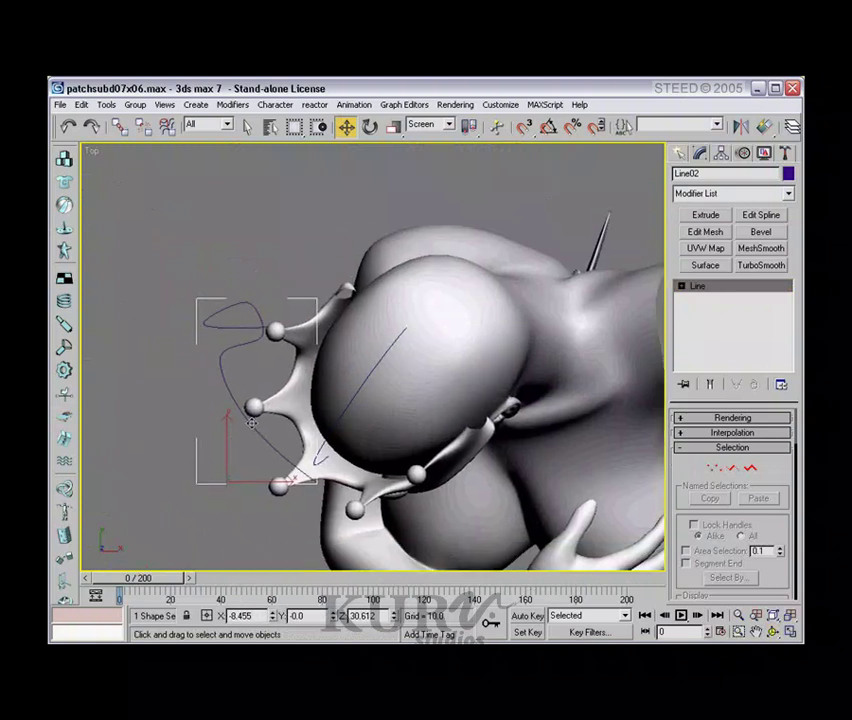
mouse_move(254, 429)
shift+mouse_down()
mouse_move(282, 291)
mouse_move(310, 316)
shift+mouse_up()
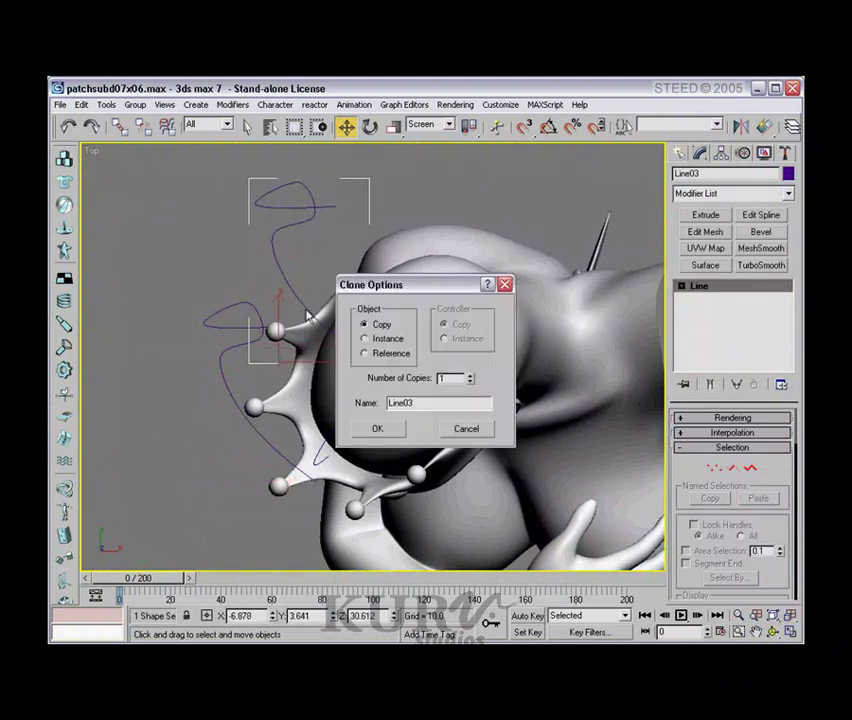
click(378, 430)
Select the original side line and freeze it, leaving its copy editable
click(226, 401)
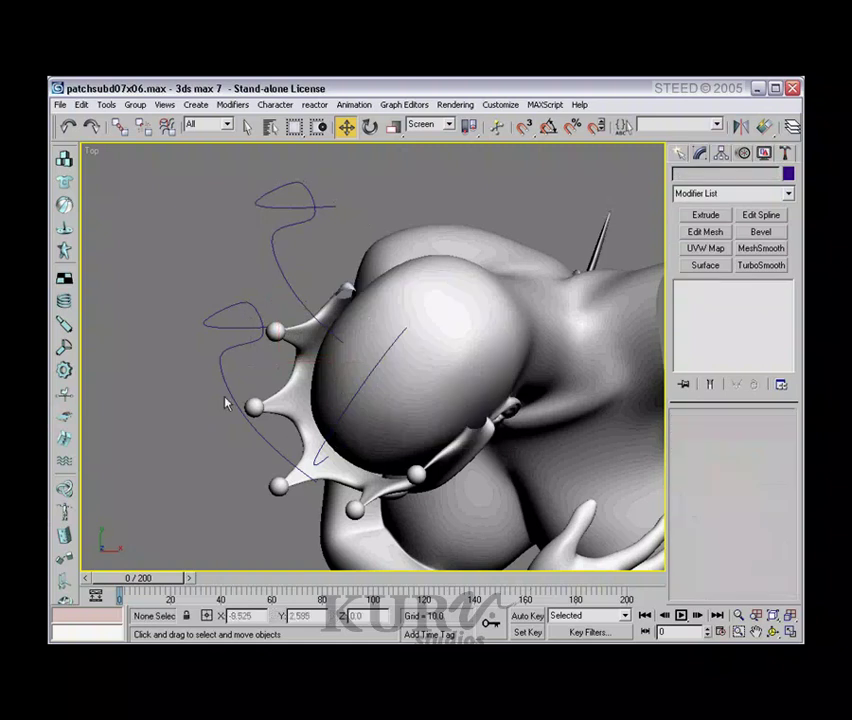
click(228, 393)
right_click(226, 390)
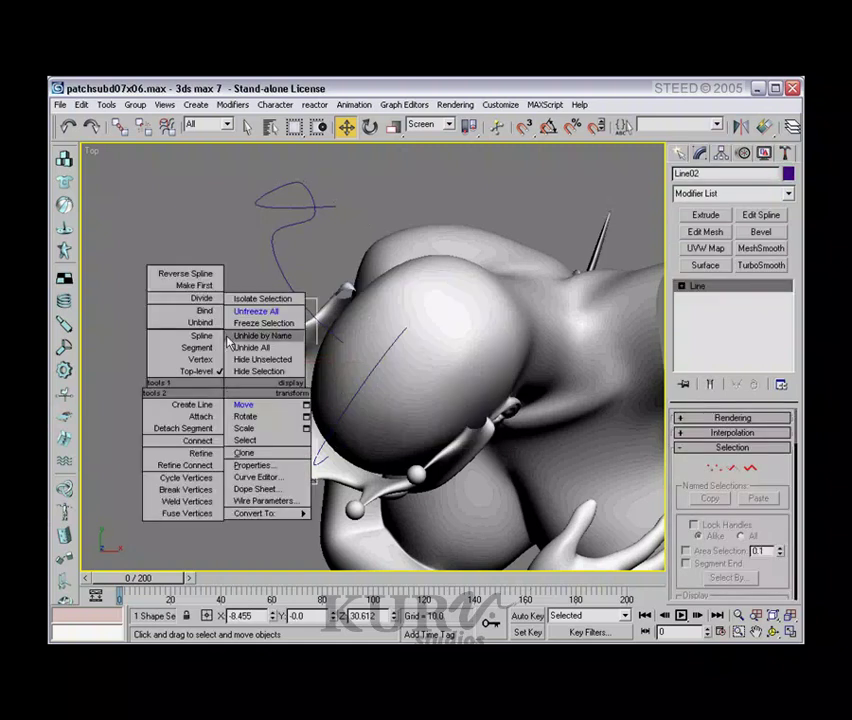
click(266, 323)
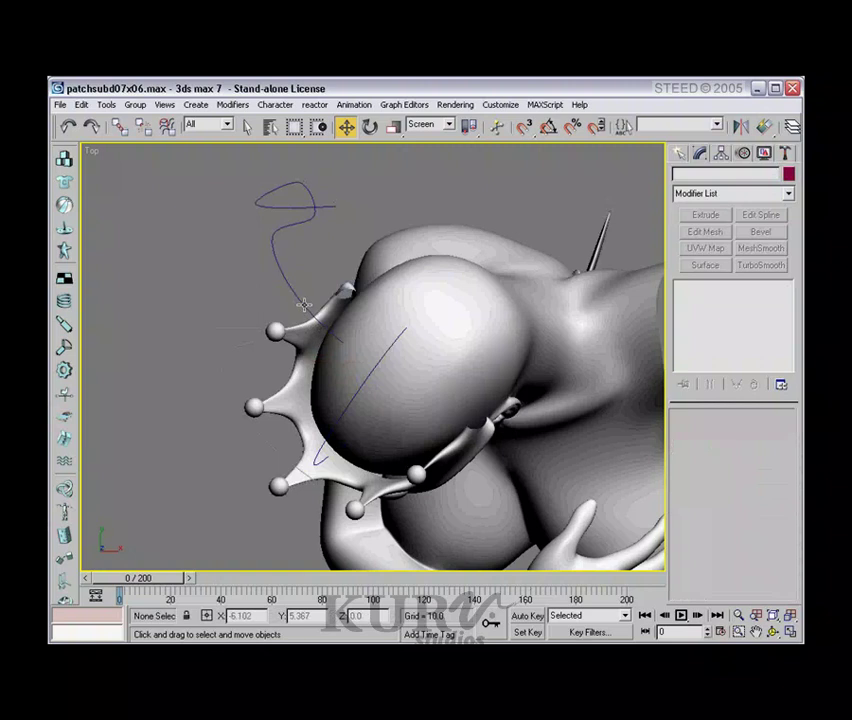
Turn on Vertex Ticks in the object properties of the first guide line, which arches over the front of the crown
click(304, 305)
key(ctrl+r)
drag(295, 491, 349, 420)
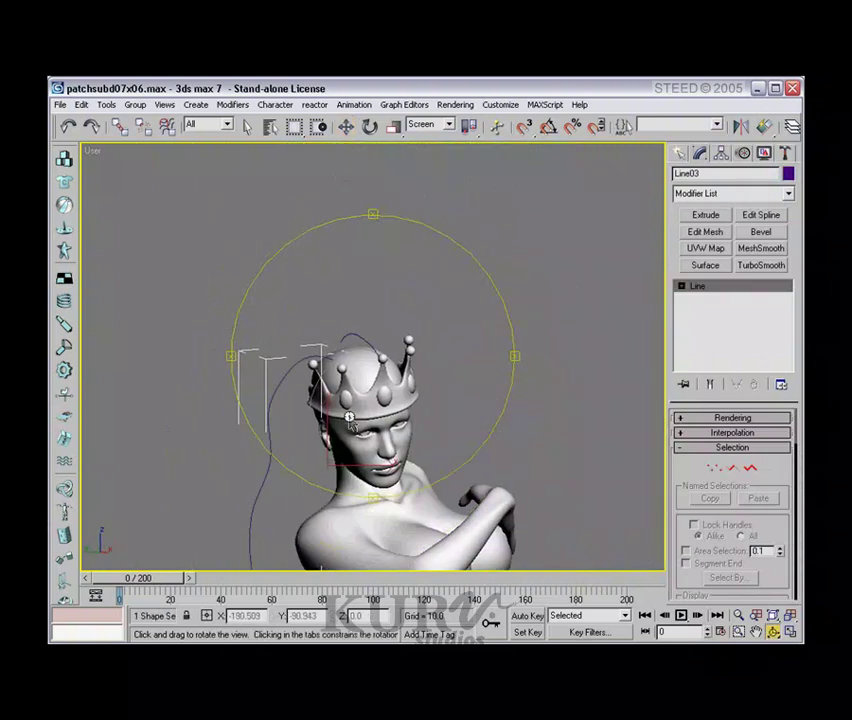
scroll(349, 420, up, 5)
key(w)
click(340, 309)
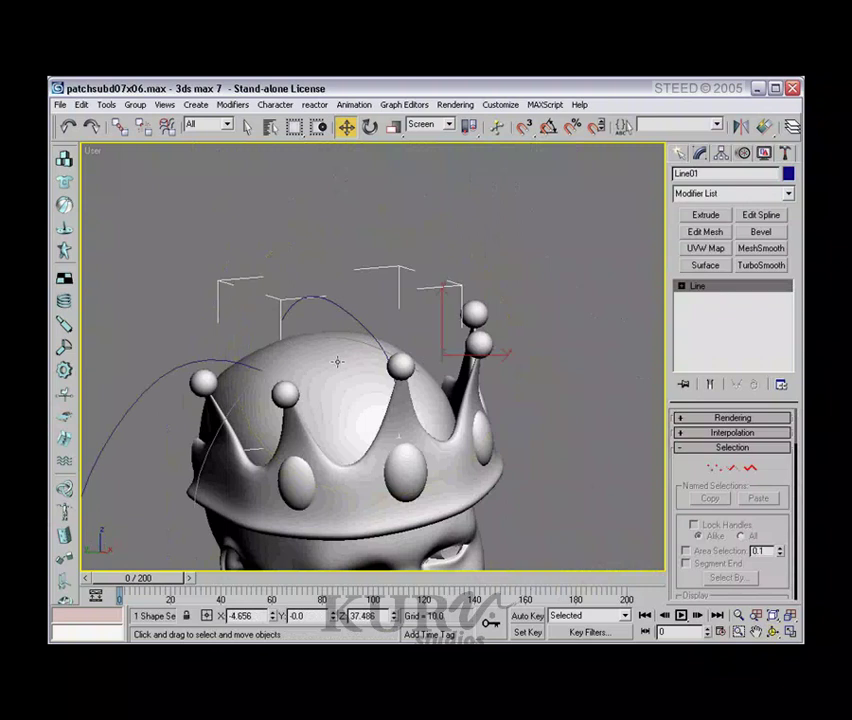
key(ctrl+r)
drag(337, 361, 357, 367)
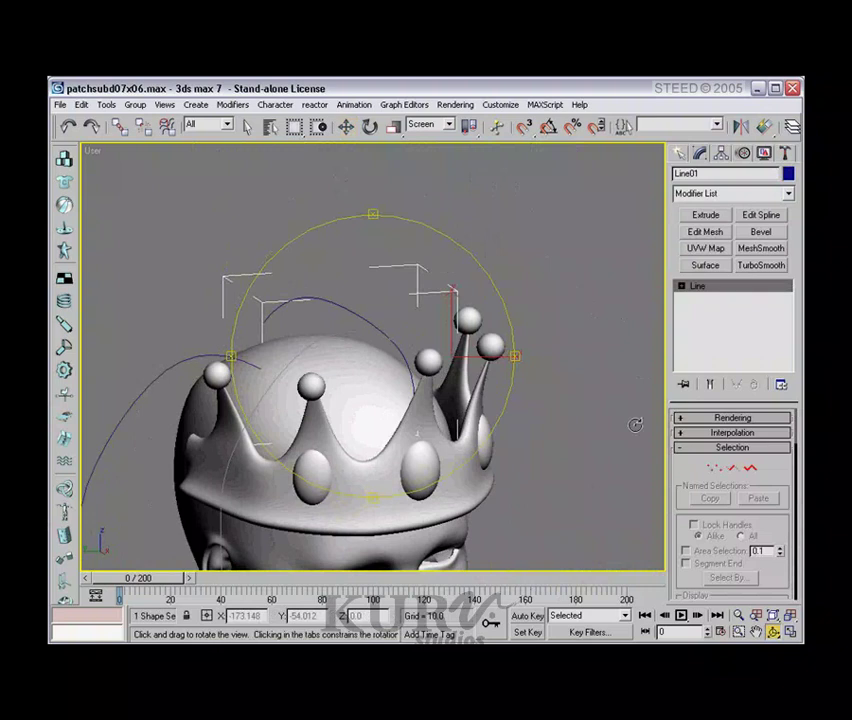
right_click(369, 325)
right_click(367, 325)
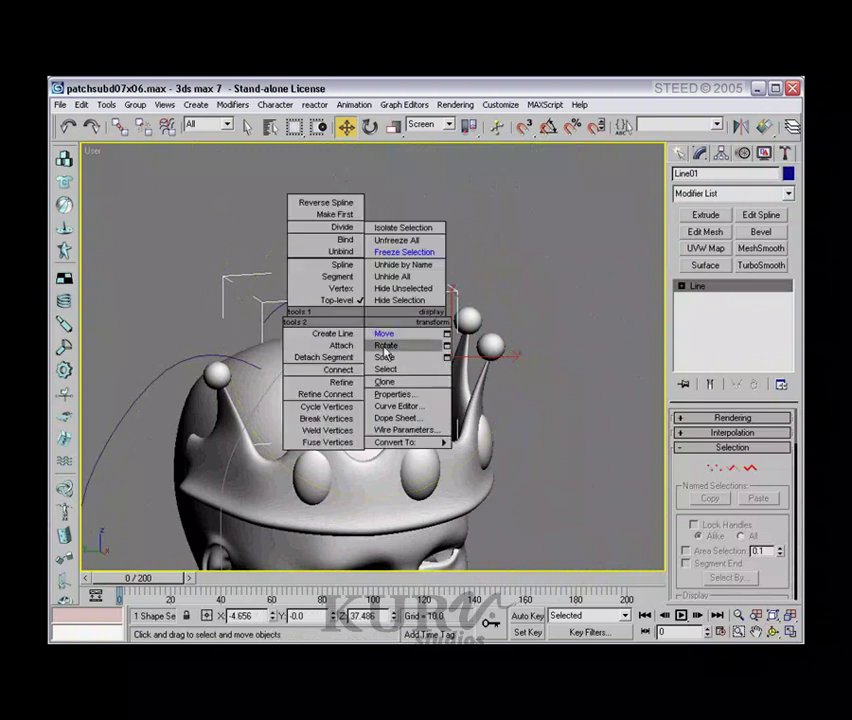
click(396, 395)
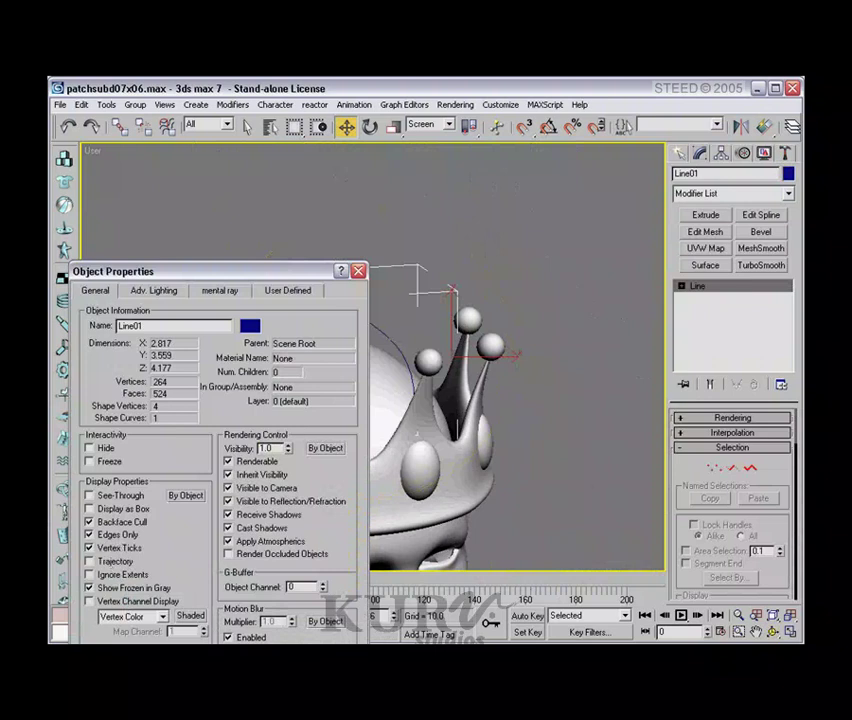
key(Escape)
Inspect the first guide line's vertex positions around the crown, and select the copied side line
scroll(453, 243, down, 3)
key(ctrl+r)
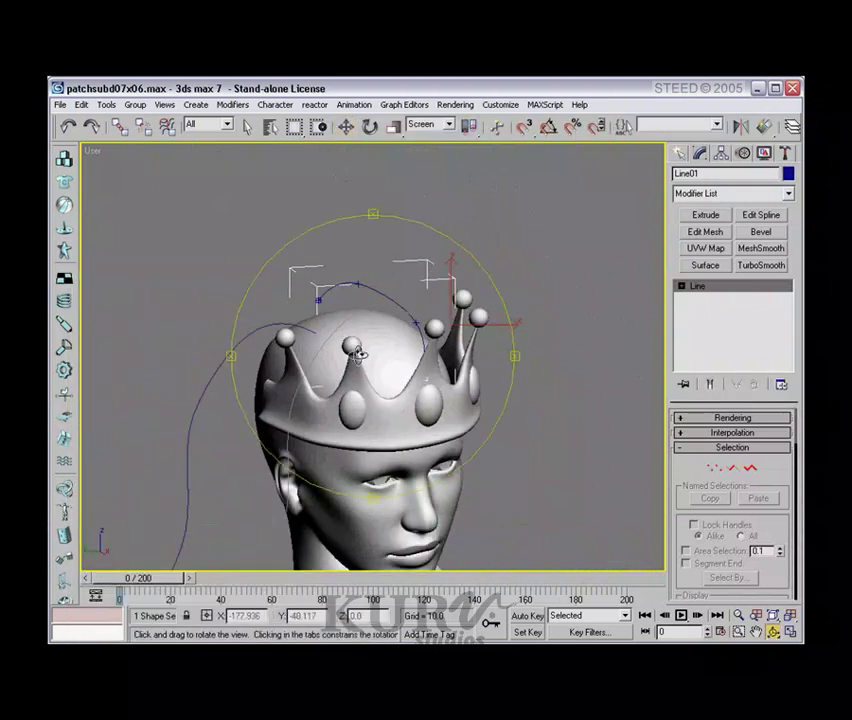
alt+middle_drag(357, 349, 233, 367)
drag(247, 376, 308, 368)
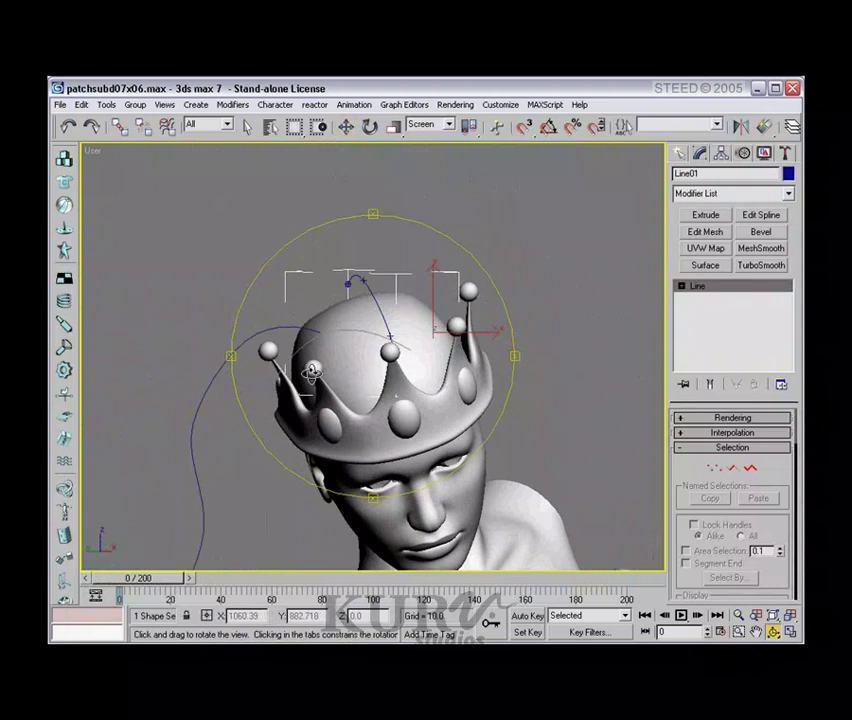
key(w)
click(248, 340)
middle_drag(390, 342, 399, 316)
scroll(399, 316, down, 4)
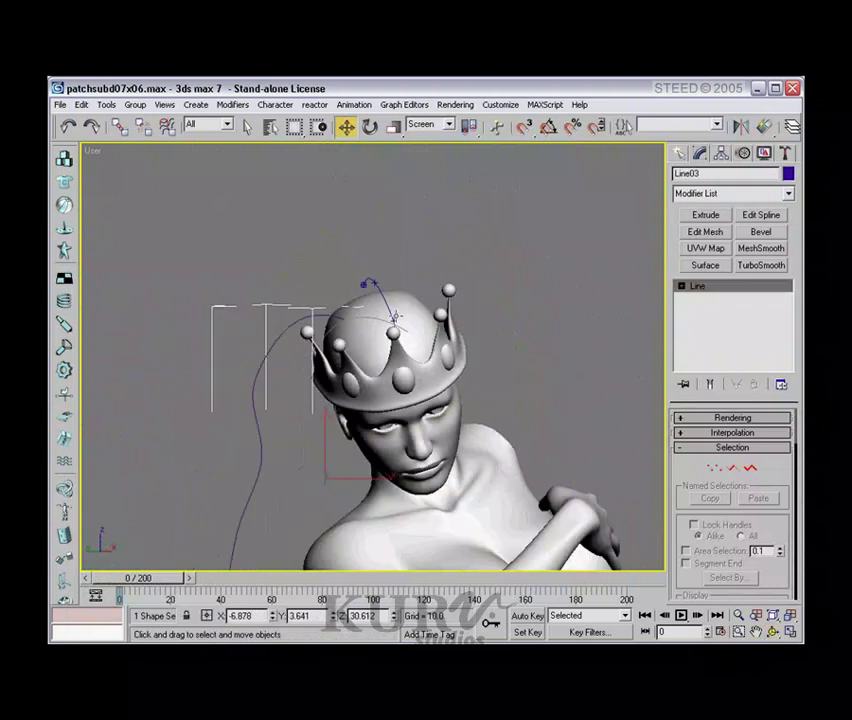
Show the copied line in the Left view and toggle its vertex editing
key(ctrl+r)
drag(347, 365, 362, 346)
middle_drag(362, 346, 341, 340)
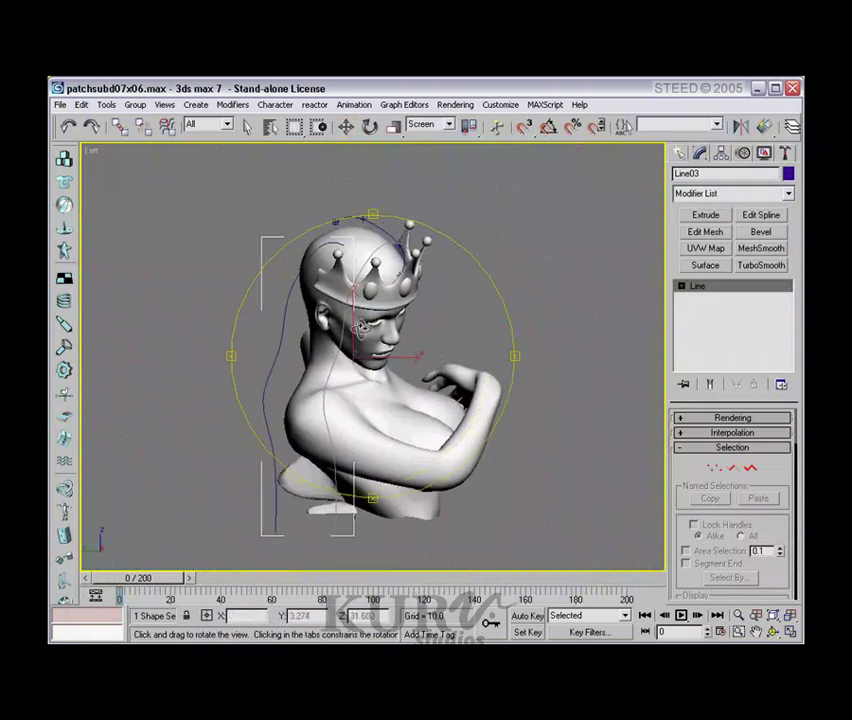
scroll(452, 320, up, 3)
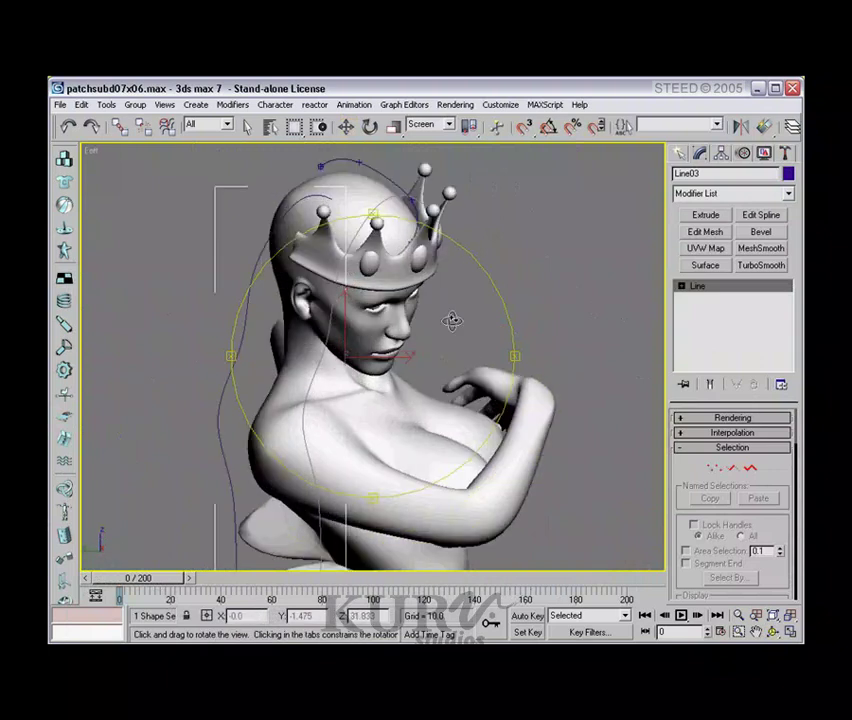
click(716, 471)
middle_drag(383, 249, 380, 286)
click(715, 470)
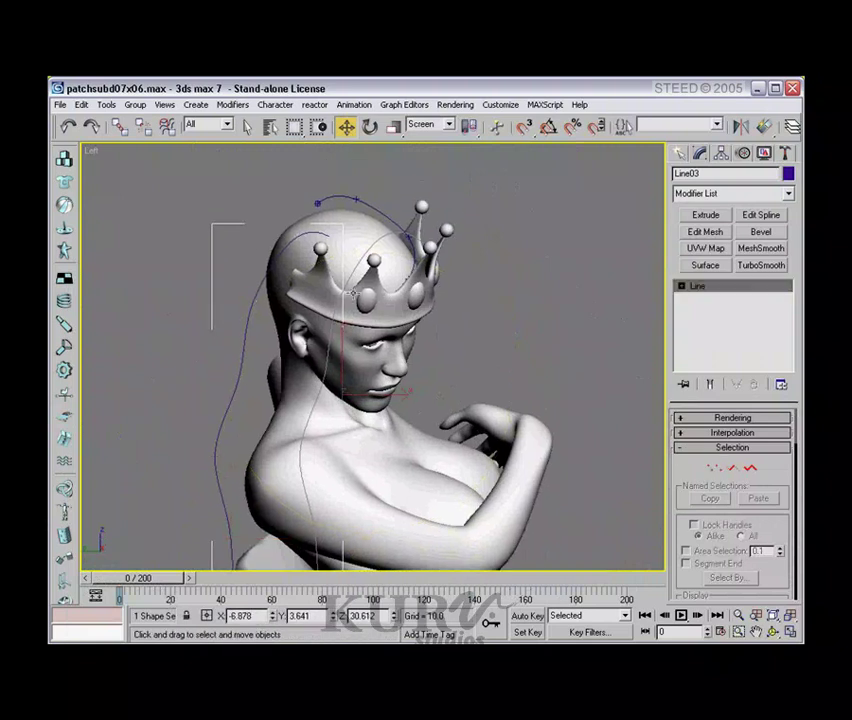